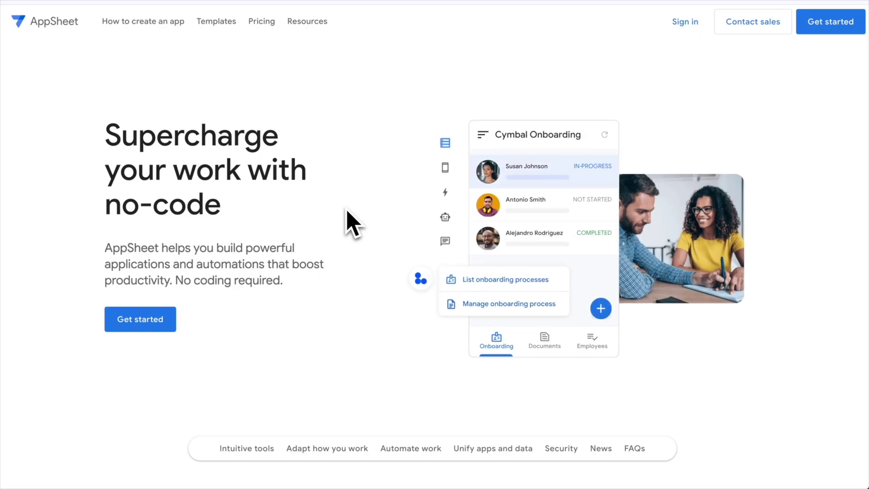
scroll(346, 211, "down", 6)
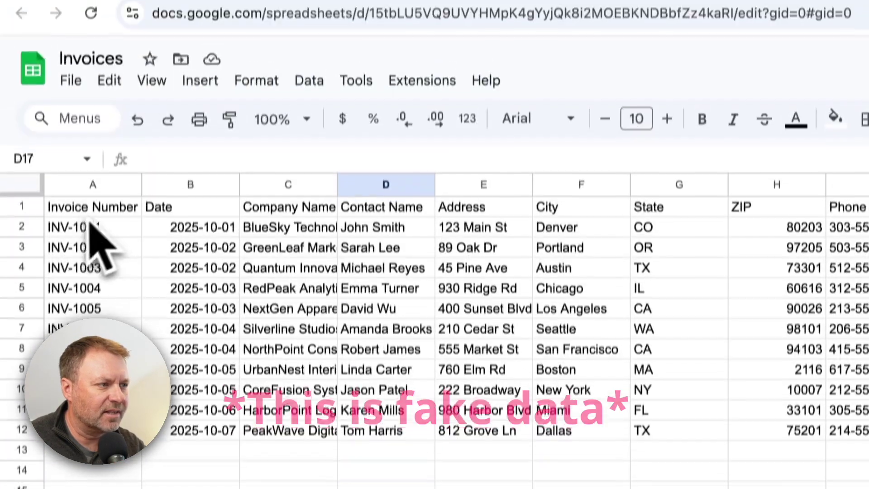
left_click(74, 46)
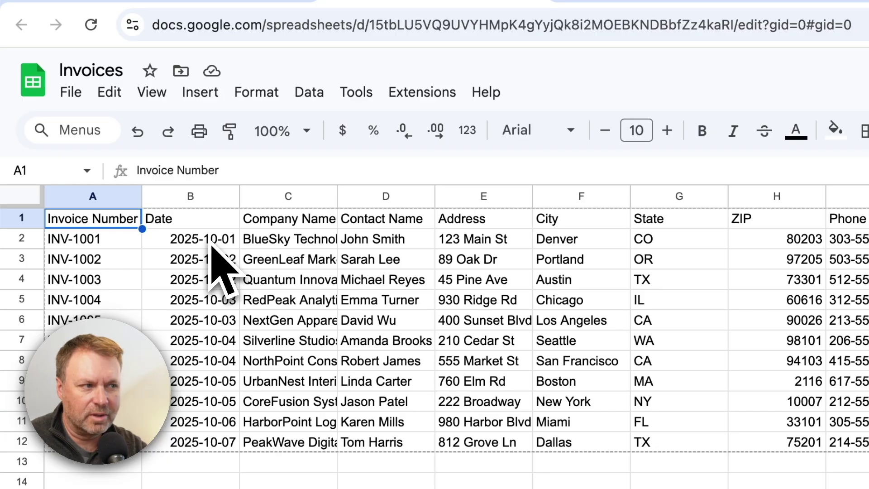
left_click(121, 262)
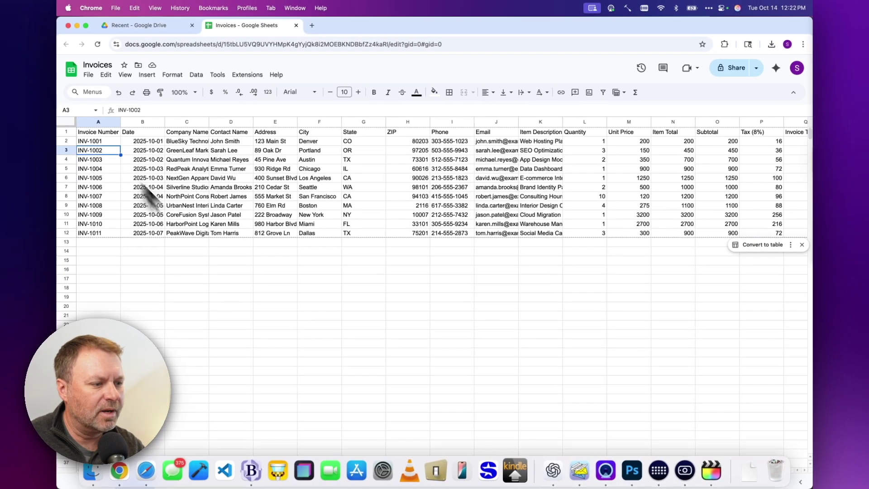
left_click(356, 405)
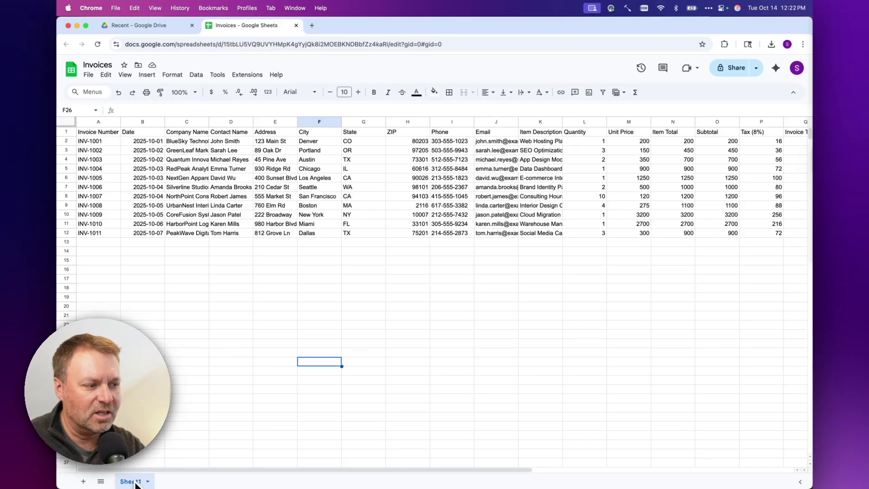
Step: Rename the Sheet1 tab as Invoices, copying the spreadsheet's own title
left_click(100, 67)
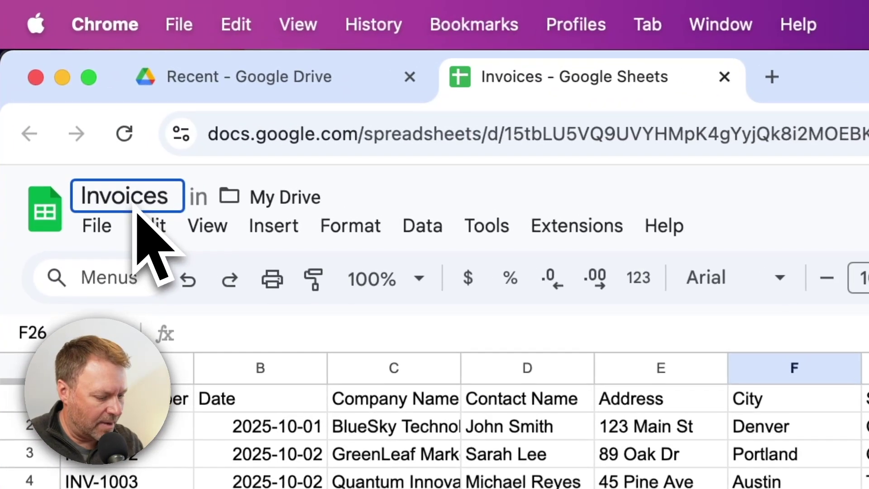
double_click(135, 204)
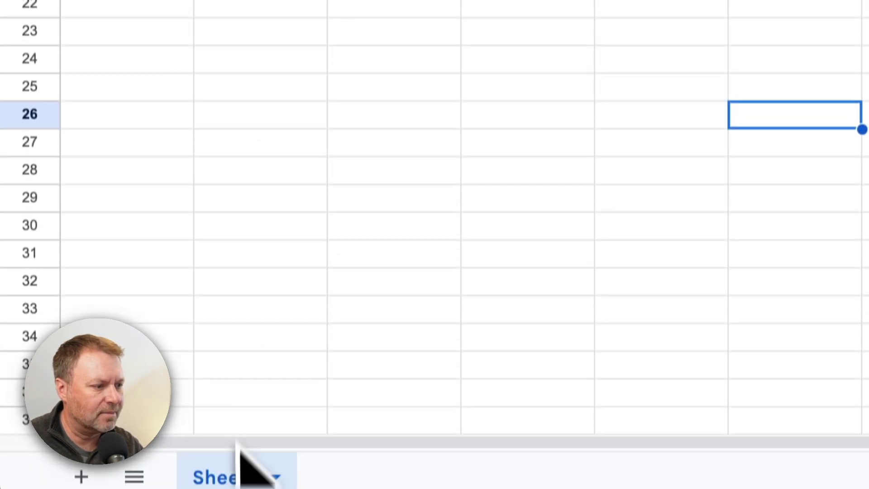
double_click(234, 469)
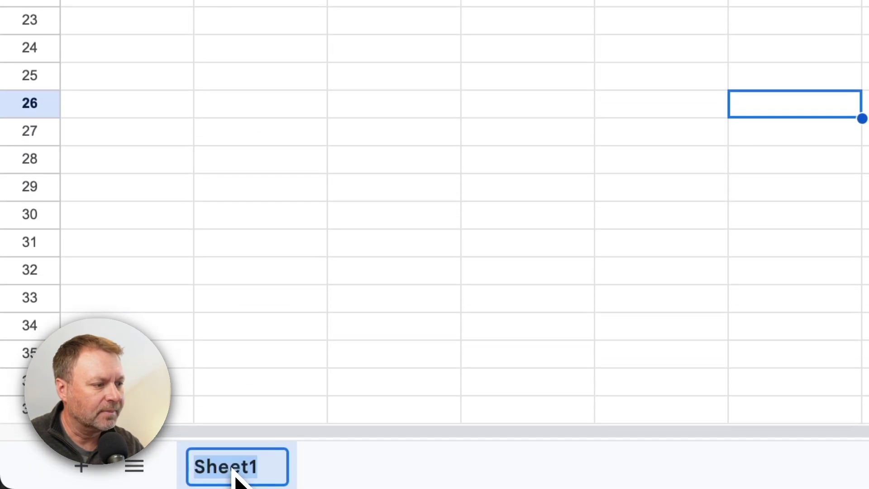
key("ctrl+v")
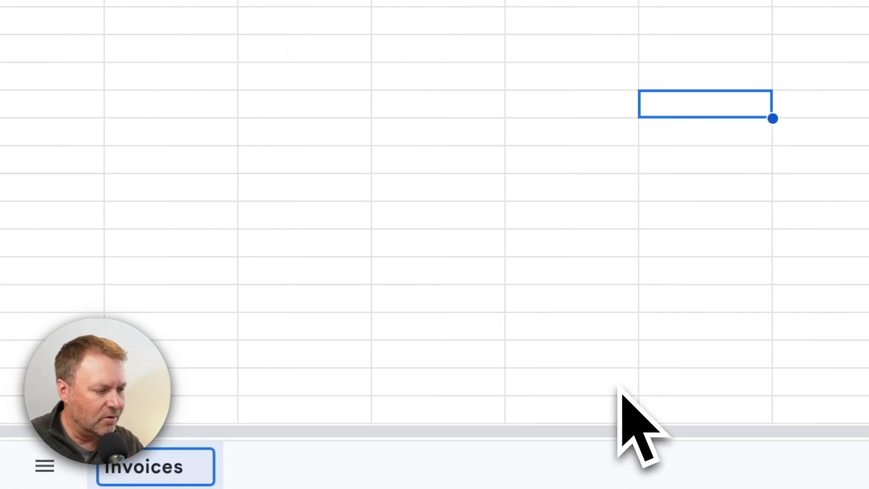
key("Return")
left_click(498, 277)
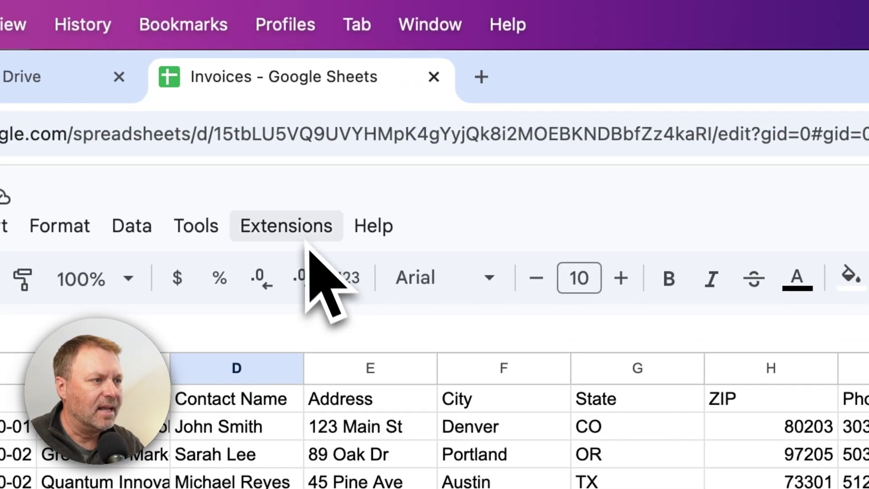
Step: Create an AppSheet app from the Invoices spreadsheet and continue to customizing it in the editor
left_click(303, 235)
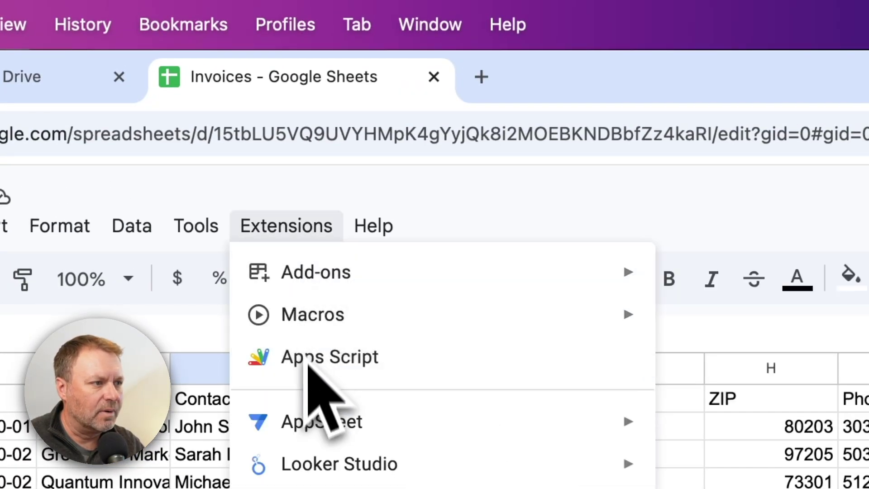
mouse_move(317, 442)
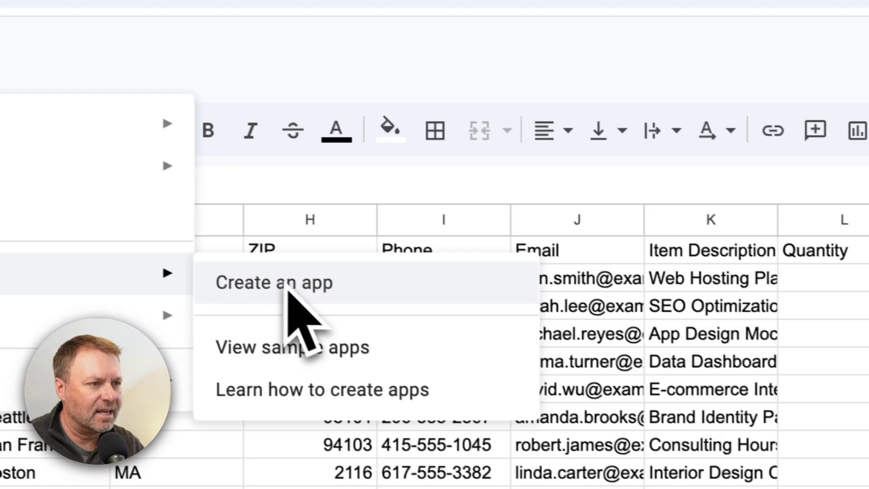
left_click(289, 291)
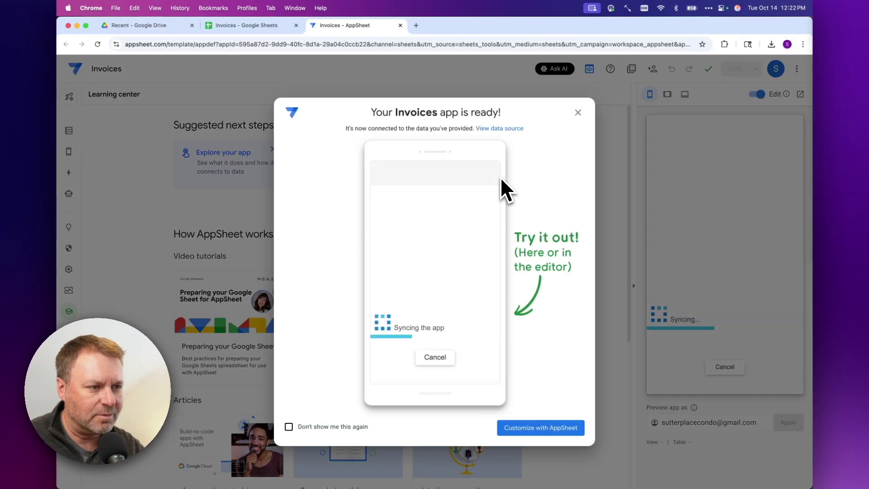
left_click(558, 428)
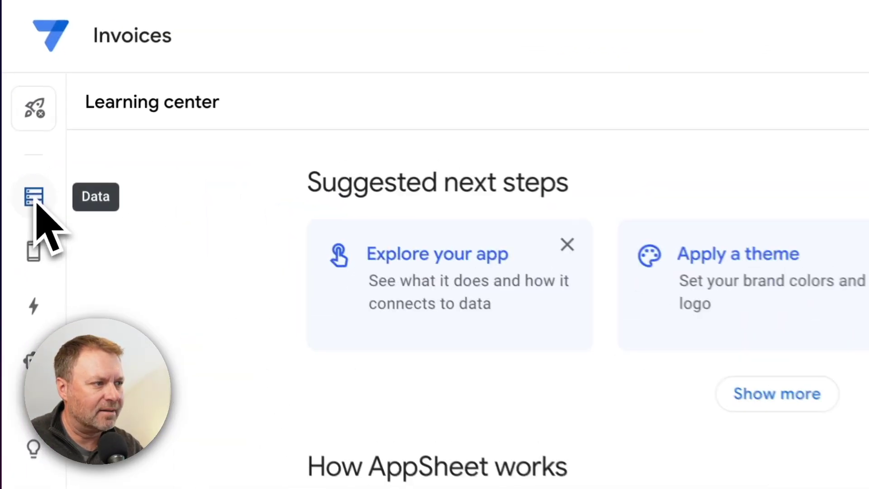
Step: Examine the column names and data types of the Invoices table in the app's data
left_click(69, 131)
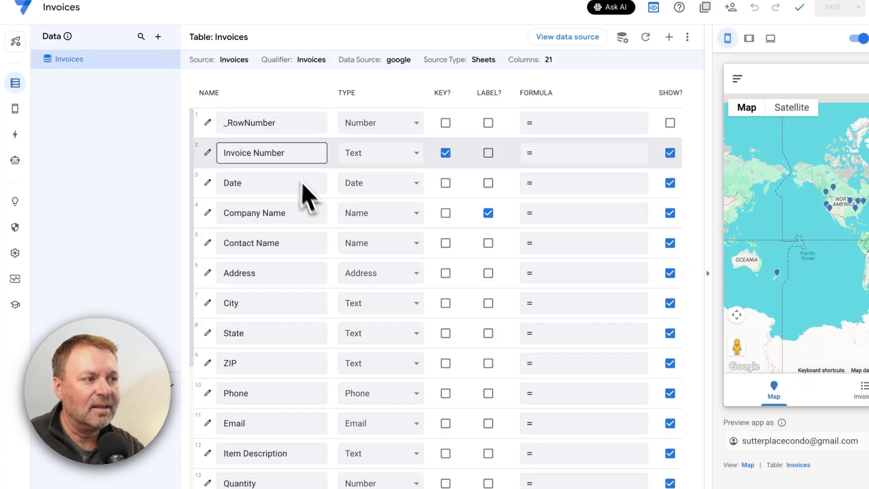
scroll(285, 170, "down", 1)
scroll(284, 178, "down", 2)
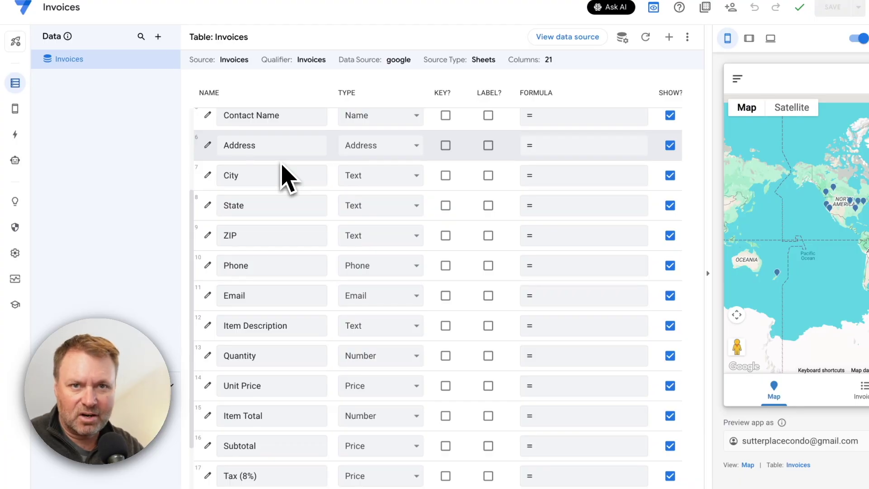
scroll(285, 177, "down", 3)
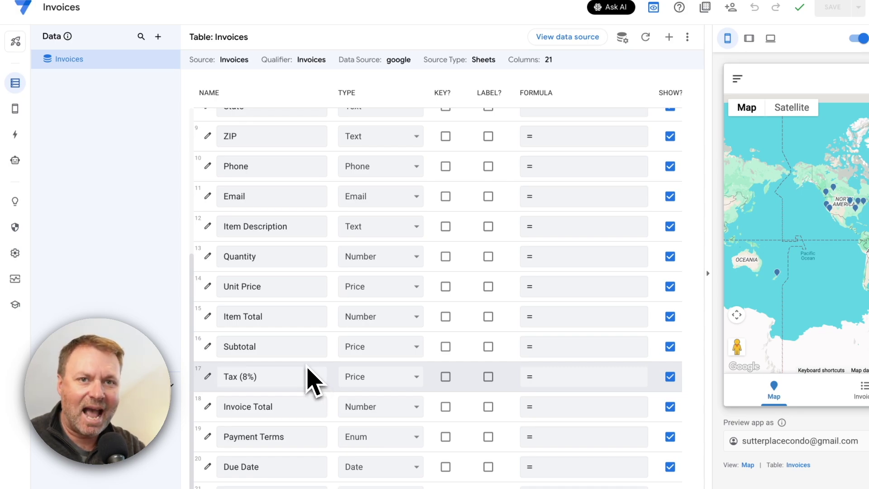
scroll(308, 380, "up", 5)
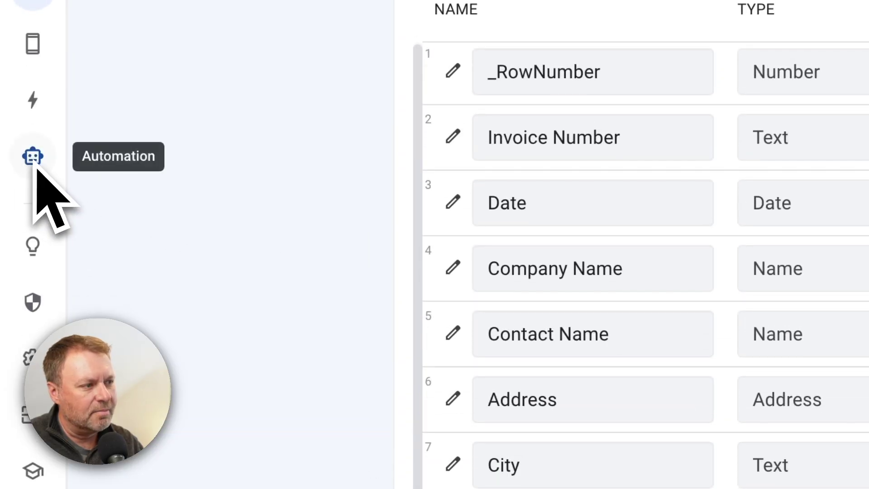
Step: Create a new automation bot and rename it Create PDF
left_click(34, 170)
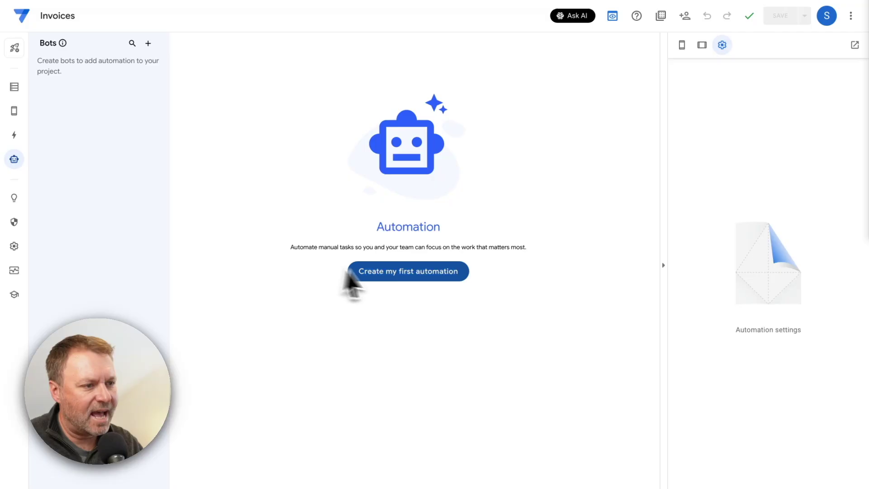
left_click(406, 278)
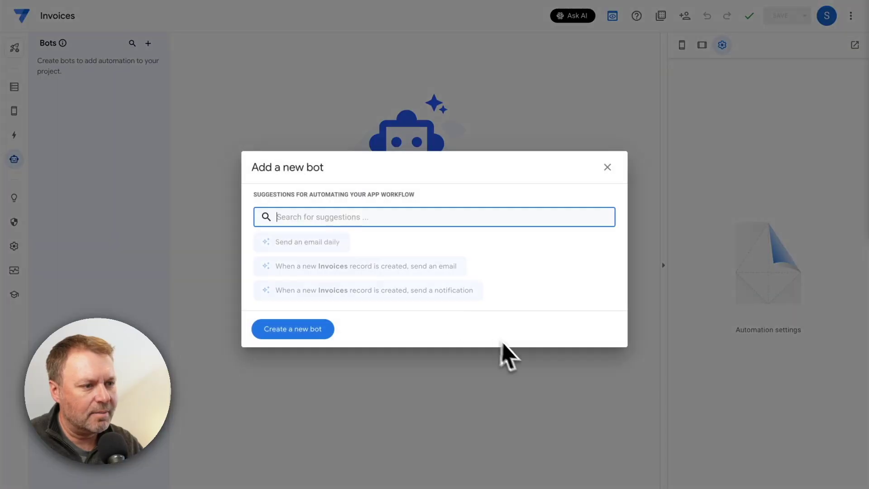
left_click(277, 330)
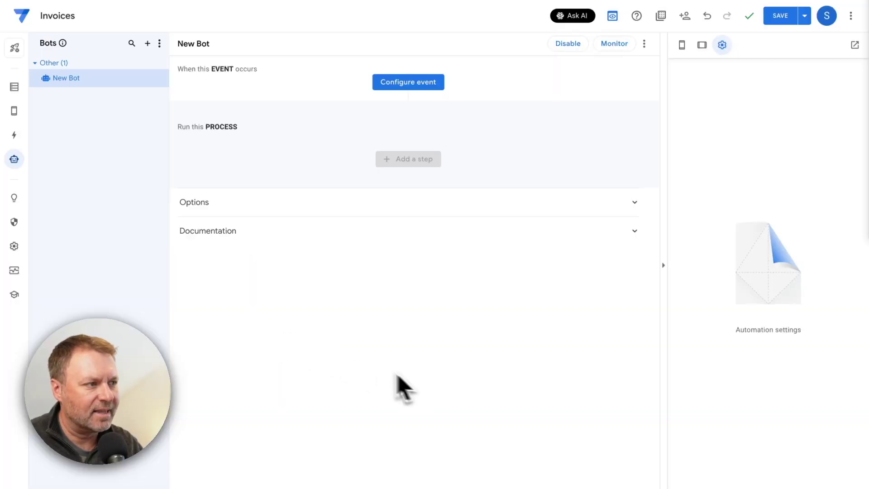
left_click(161, 78)
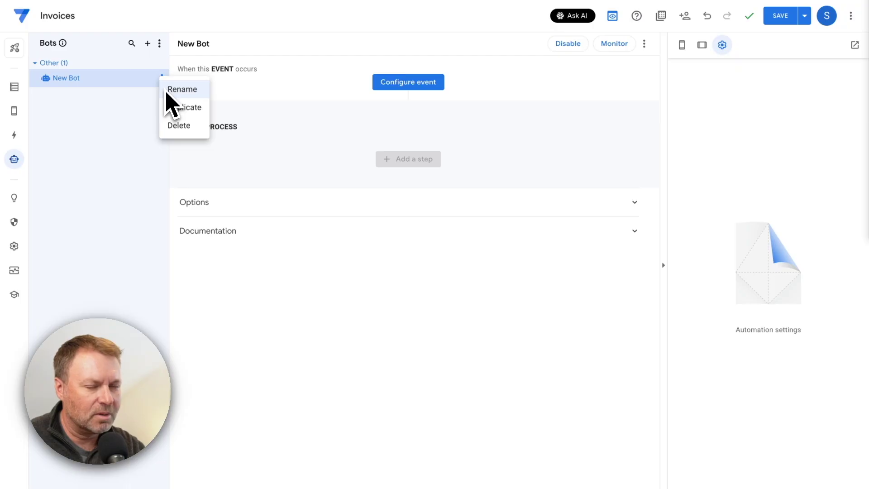
left_click(166, 93)
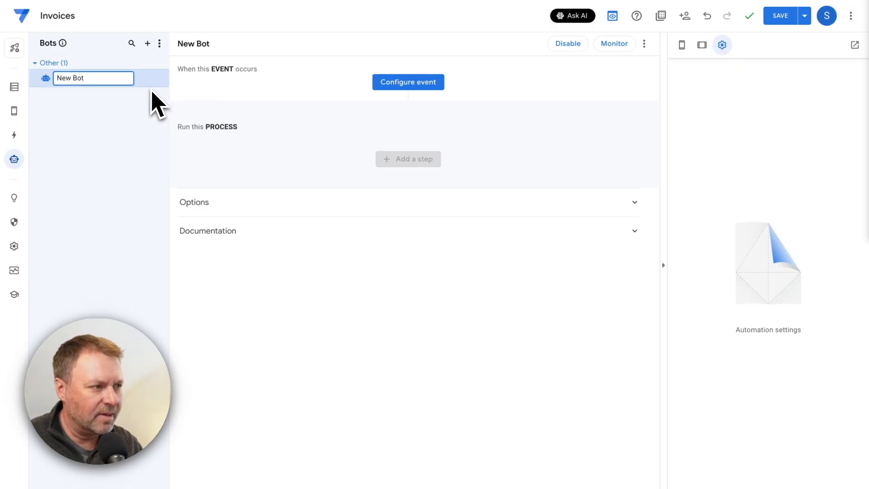
key("ctrl+a")
type("Create")
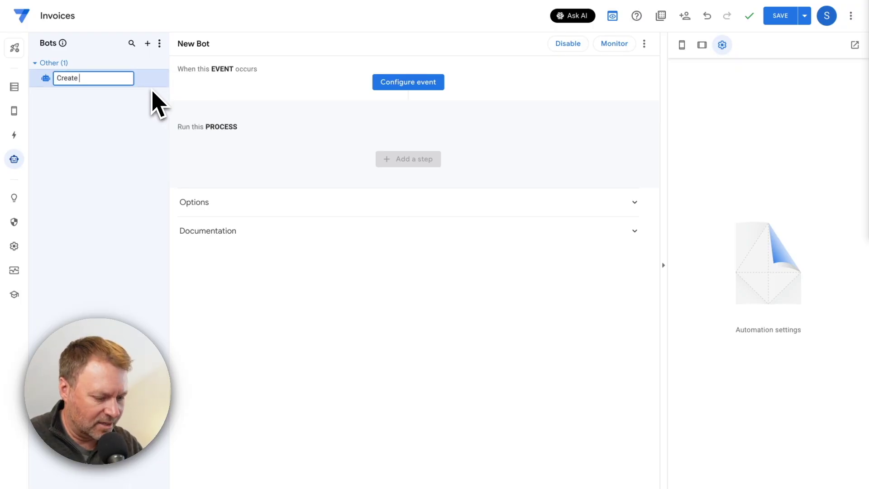
key("Return")
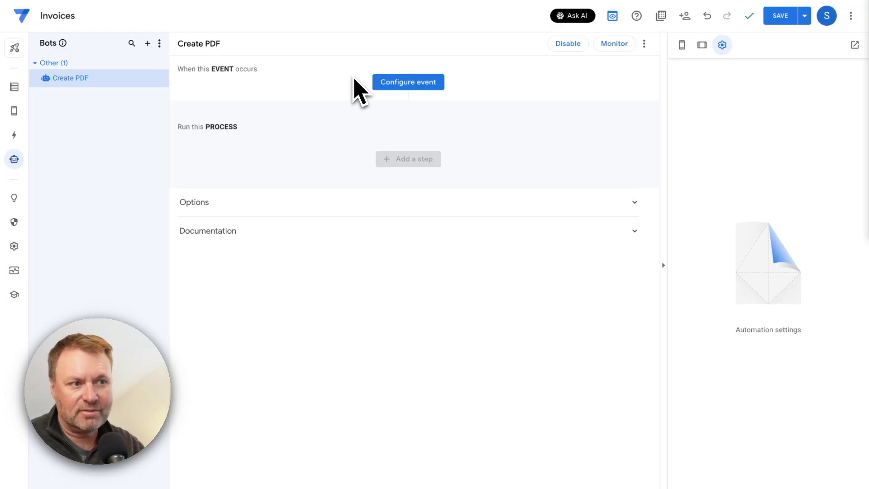
Step: Create a new triggering event for the Create PDF bot and name it Row Added
left_click(401, 84)
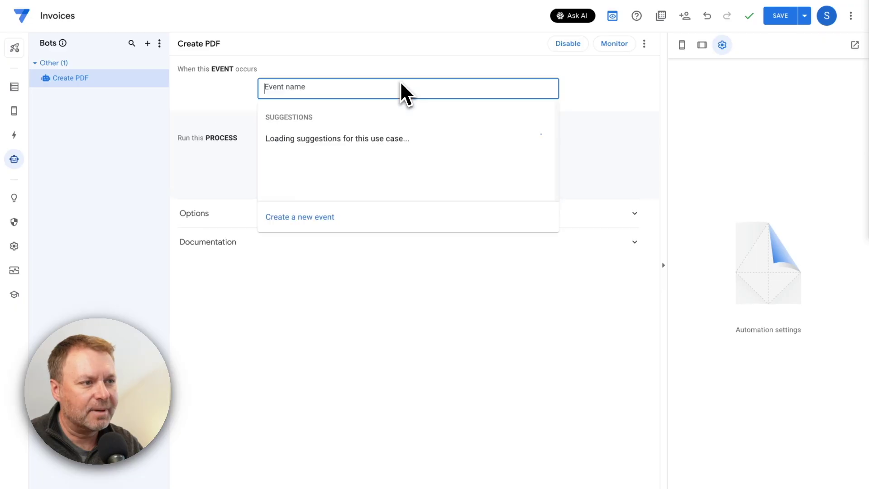
left_click(327, 216)
triple_click(721, 120)
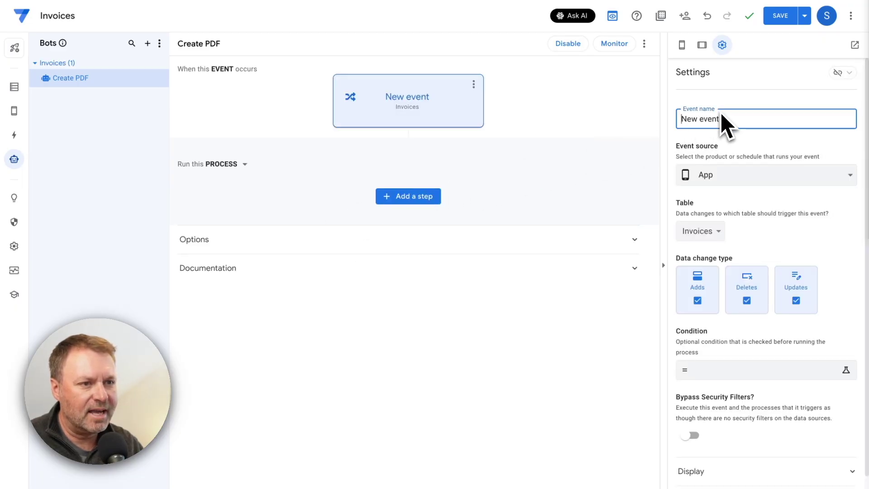
type("Row ")
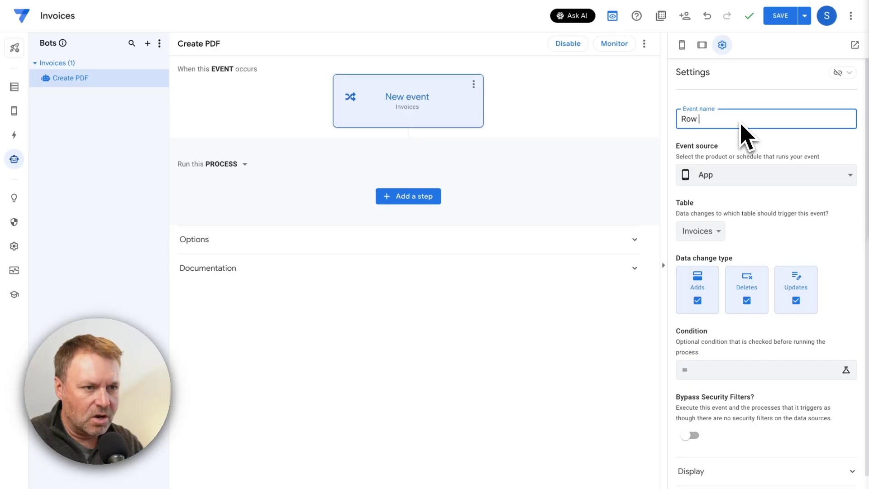
type("Added")
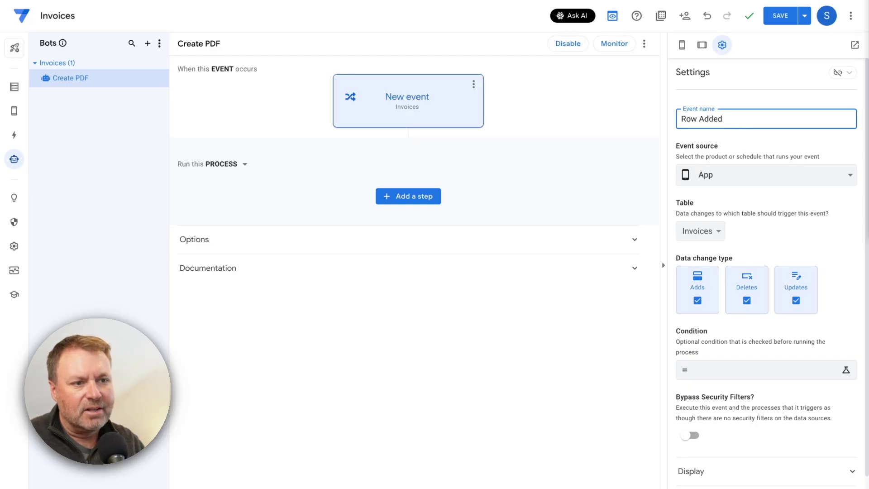
left_click(814, 249)
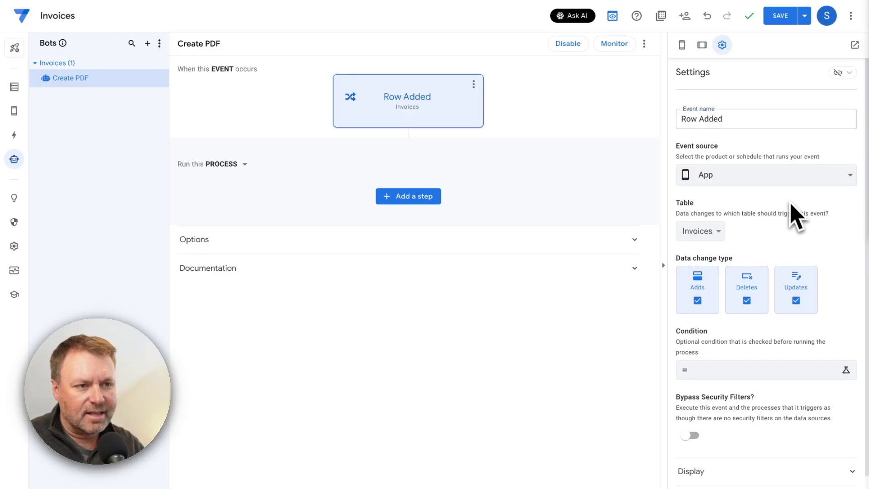
Step: Keep App as the Row Added event's source and exclude deletes and updates so only adds trigger it
scroll(788, 204, "down", 1)
left_click(771, 166)
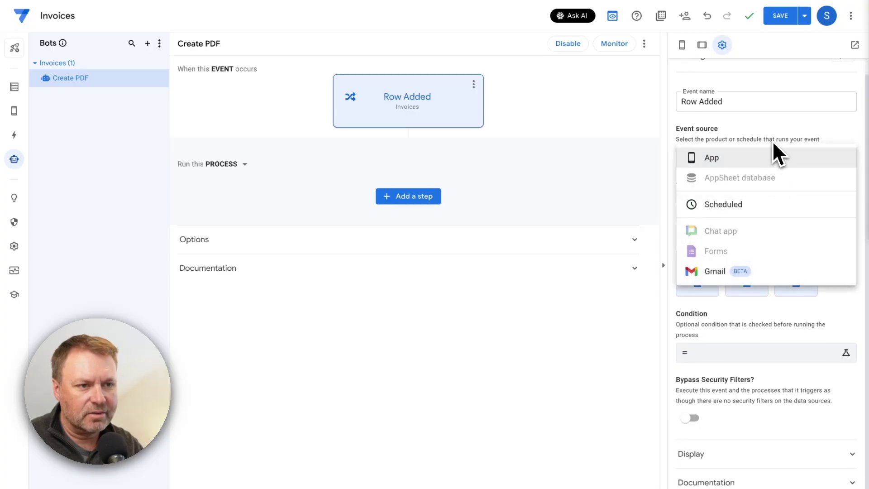
left_click(772, 152)
scroll(801, 244, "down", 1)
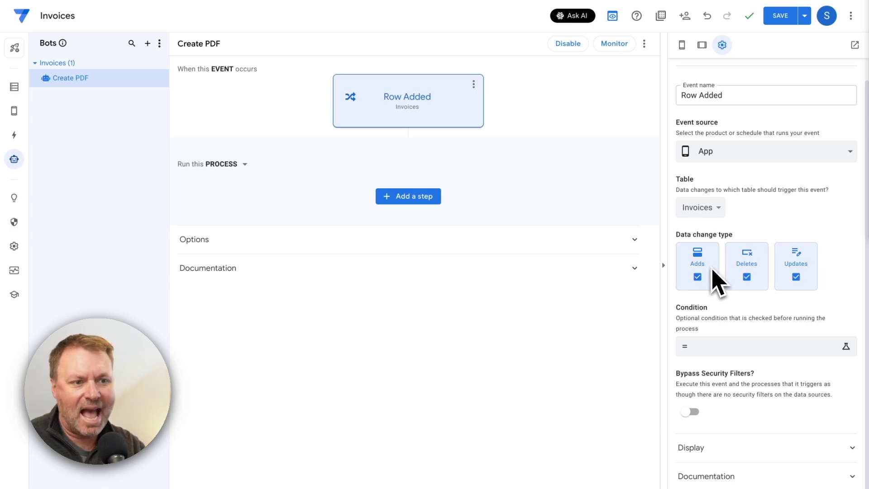
left_click(750, 275)
left_click(796, 276)
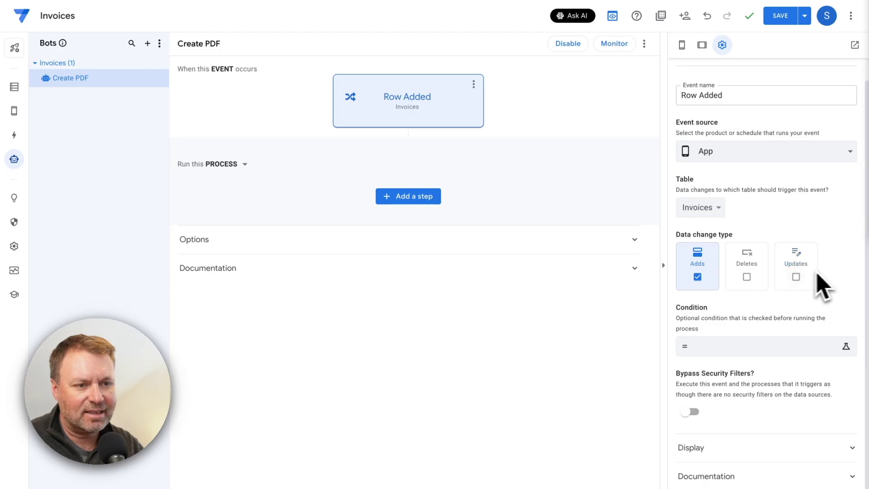
left_click(523, 250)
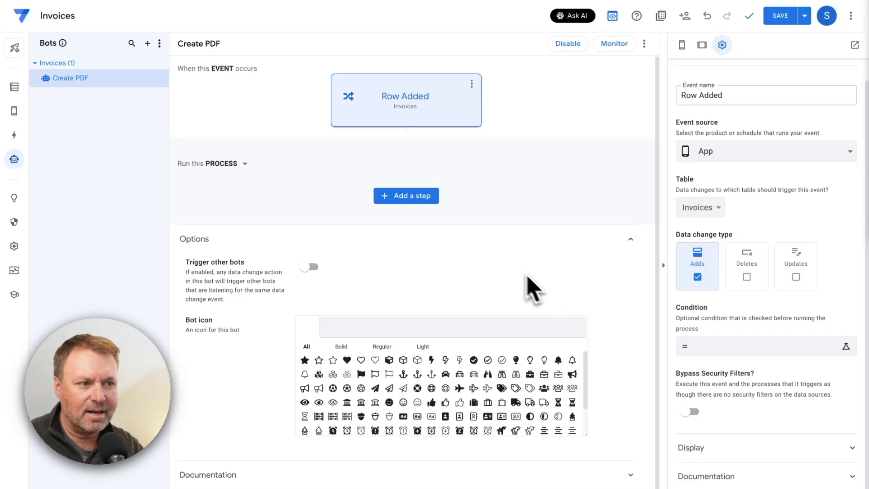
Step: Add a new step to the Create PDF bot's process
left_click(417, 200)
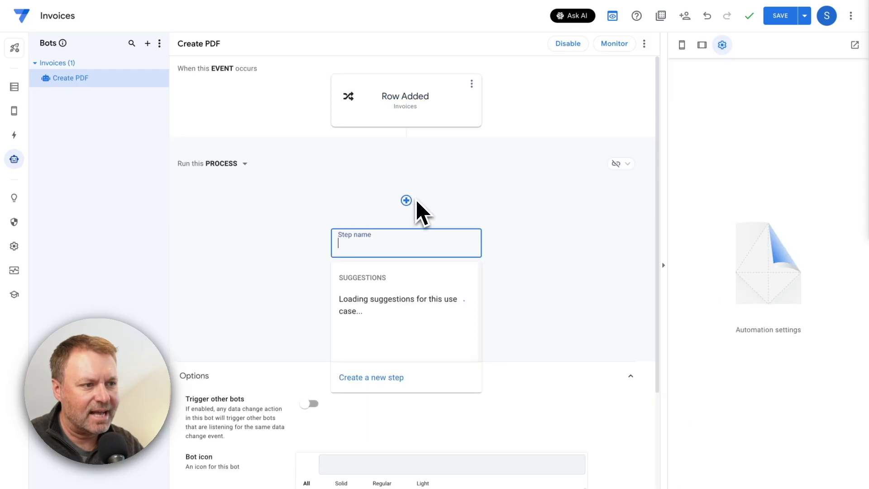
left_click(390, 371)
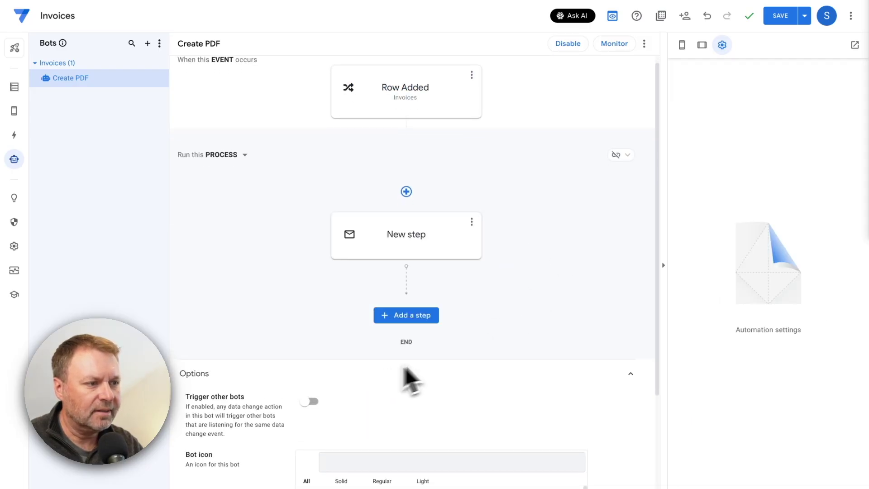
Step: Open the new process step and rename it Create PDF
left_click(419, 230)
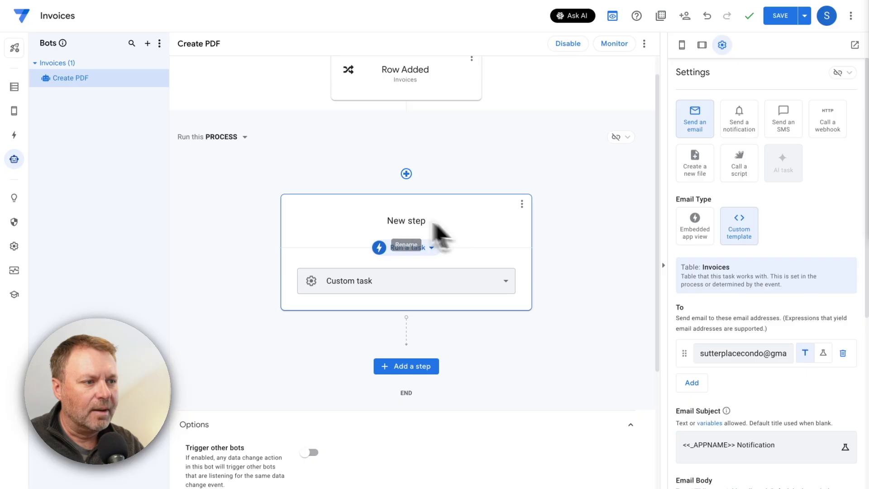
left_click(454, 225)
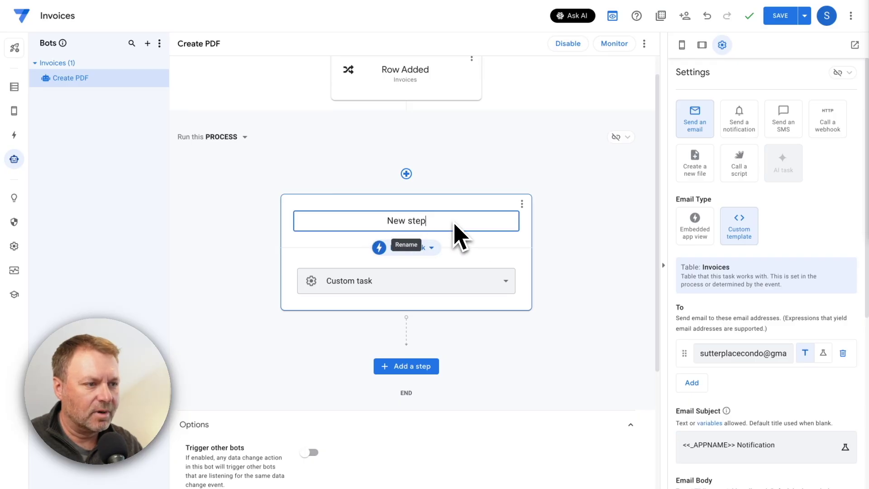
type("Create PDF")
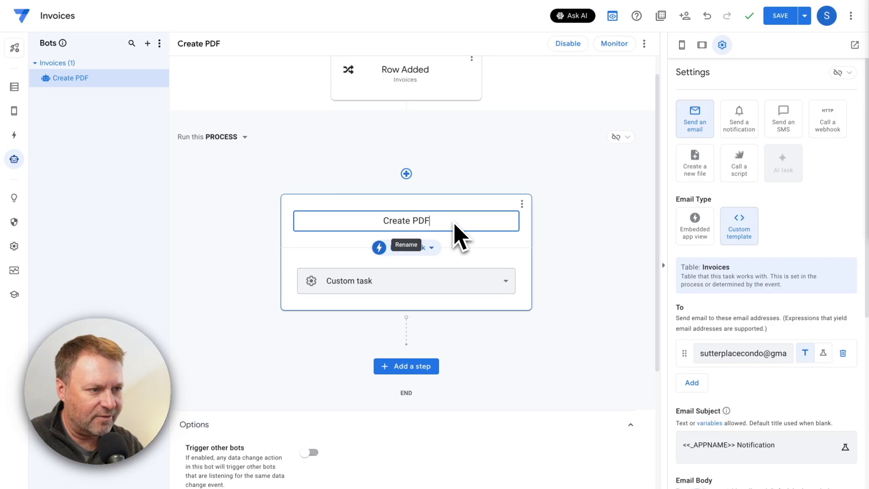
key("Return")
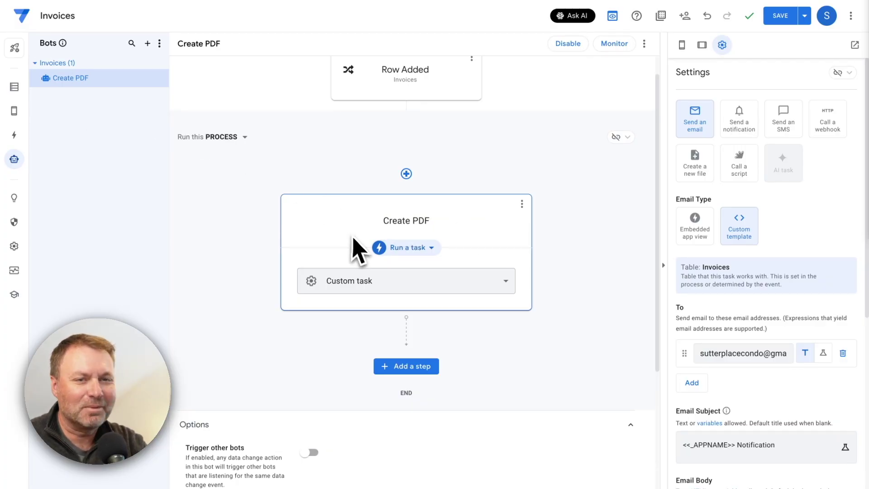
Step: Set the Create PDF step's task to create a new file
scroll(449, 264, "down", 1)
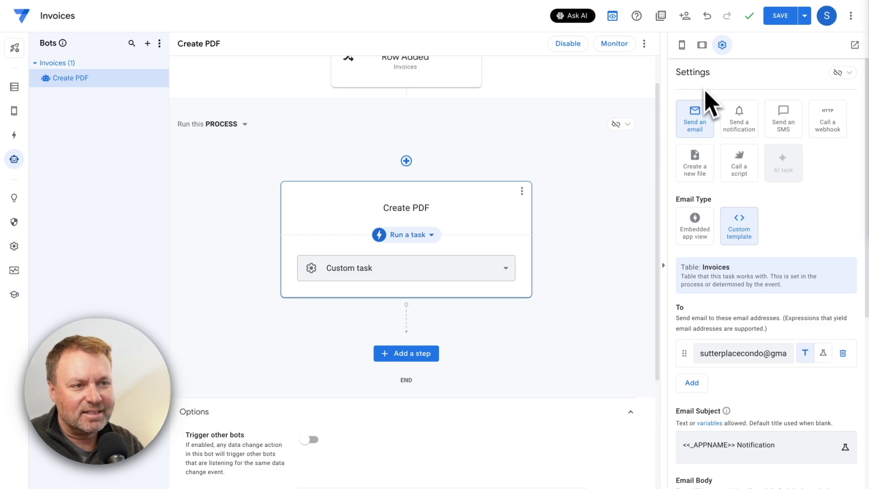
left_click(692, 167)
scroll(756, 252, "down", 1)
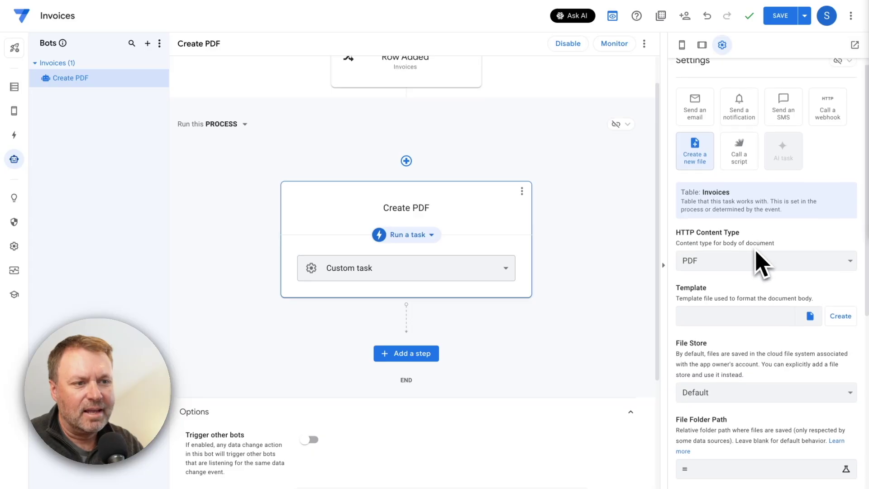
Step: Keep PDF as the HTTP content type and generate a template file for the document body
scroll(762, 265, "down", 1)
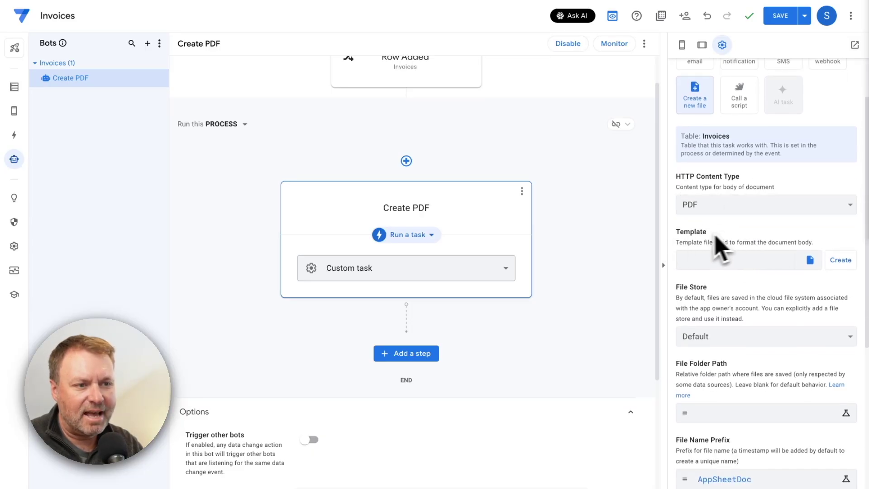
scroll(711, 234, "down", 1)
scroll(742, 231, "down", 1)
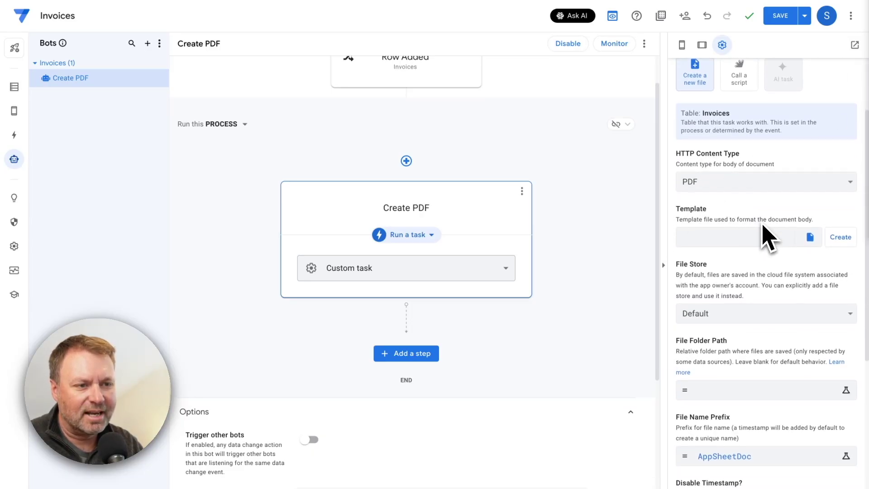
scroll(754, 229, "down", 1)
scroll(715, 213, "down", 1)
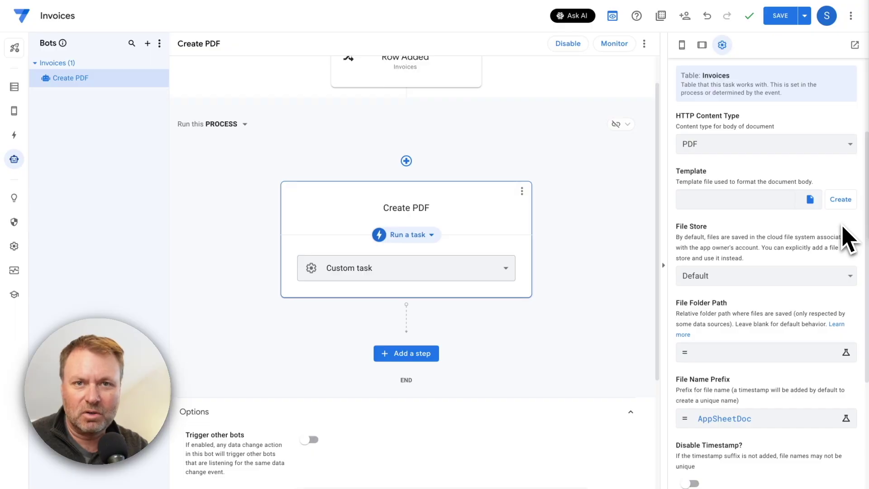
left_click(841, 202)
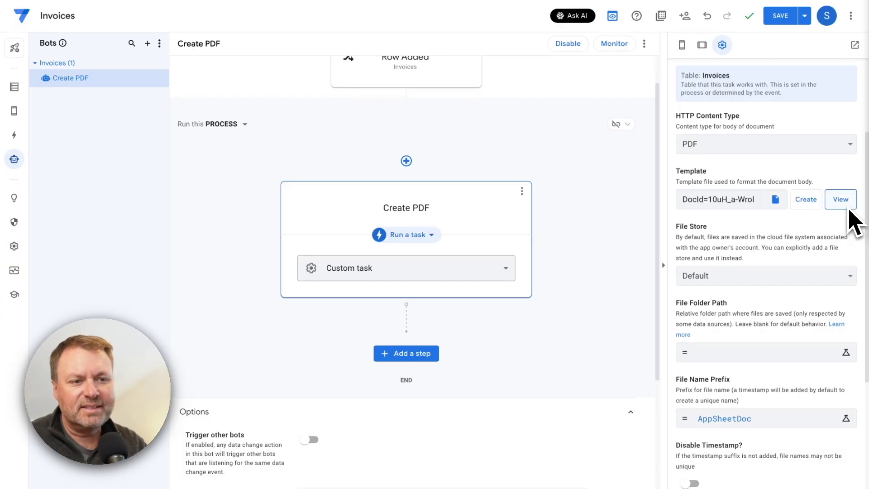
Step: Open the generated template in Google Docs and examine its invoice field placeholders
left_click(840, 200)
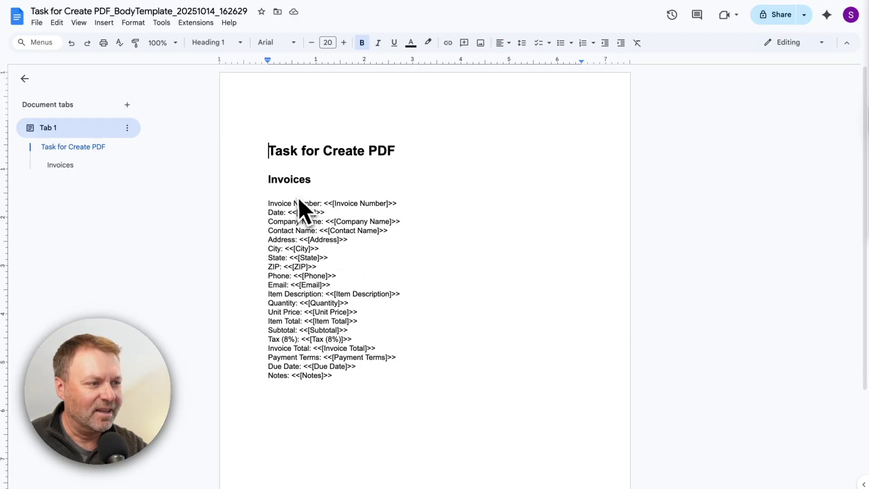
scroll(365, 238, "down", 1)
scroll(345, 236, "down", 1)
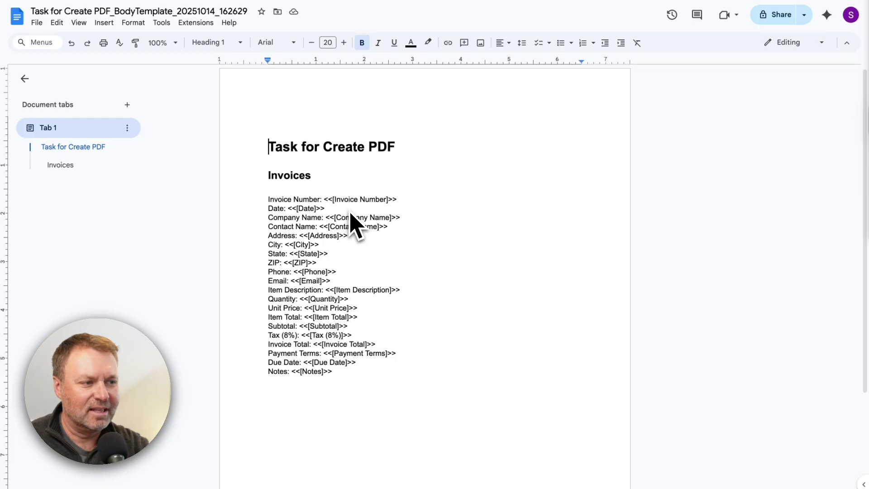
left_click(325, 201)
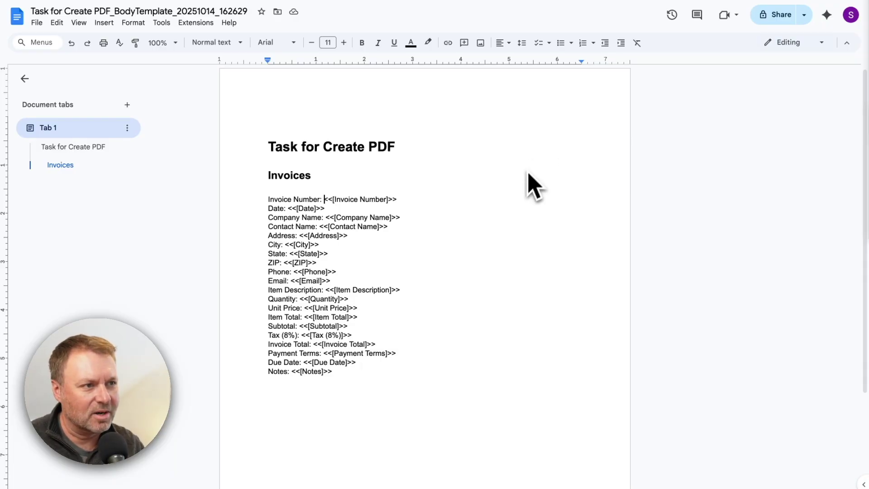
Step: Return to AppSheet and set the Create PDF task's file name prefix to the [Invoice Number] column
key("ctrl+Tab")
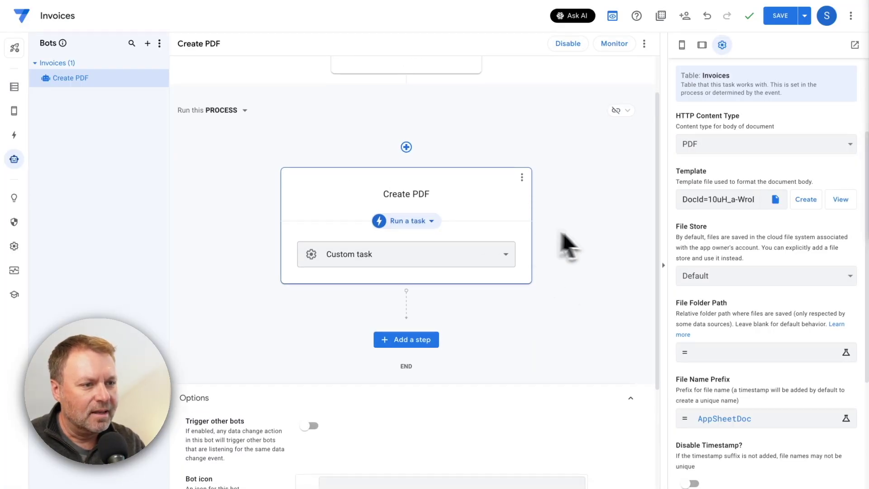
scroll(566, 245, "down", 2)
scroll(746, 252, "down", 2)
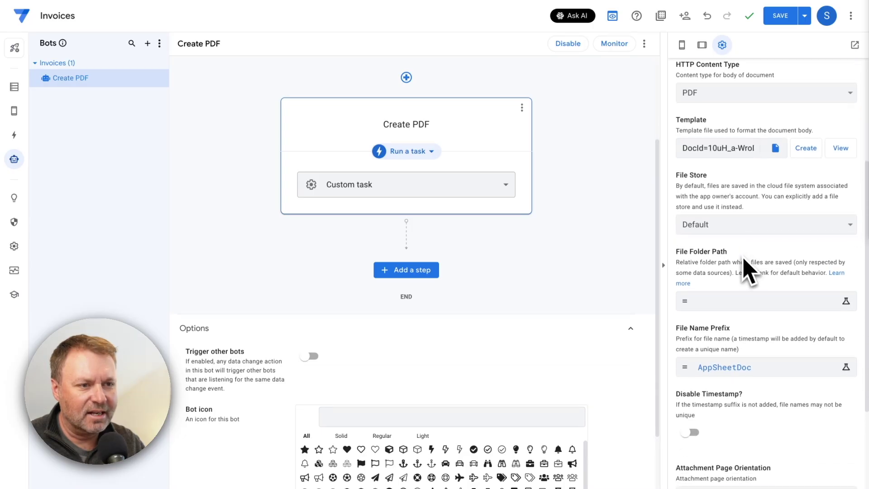
scroll(747, 265, "down", 2)
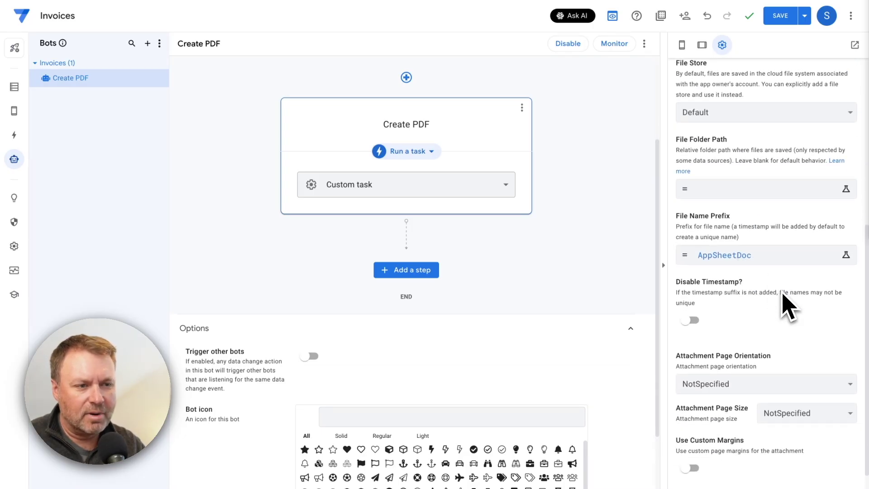
scroll(782, 294, "down", 1)
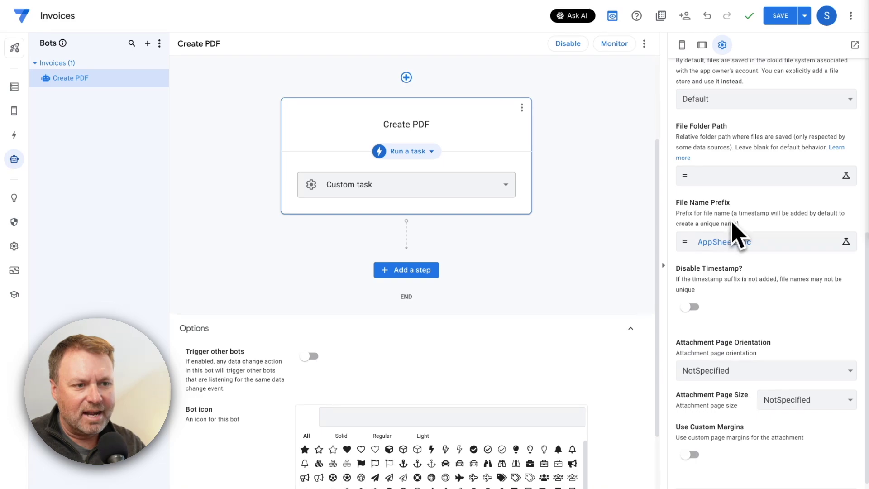
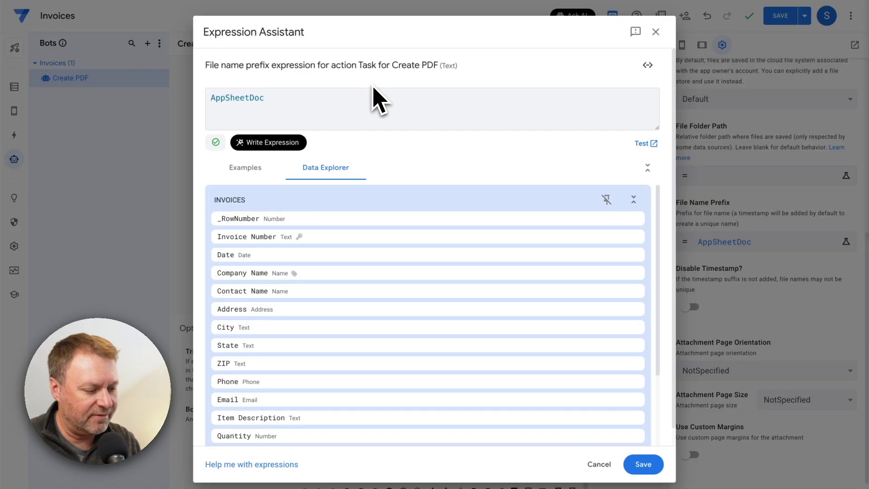
key("ctrl+a")
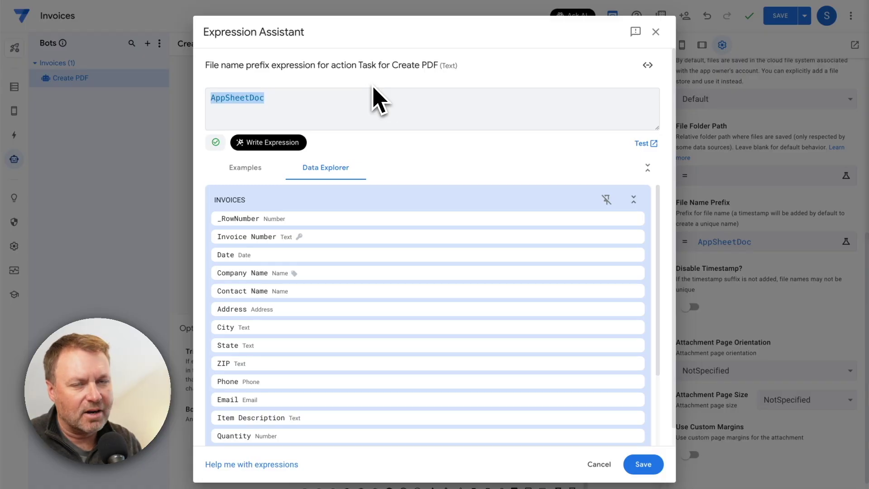
key("BackSpace")
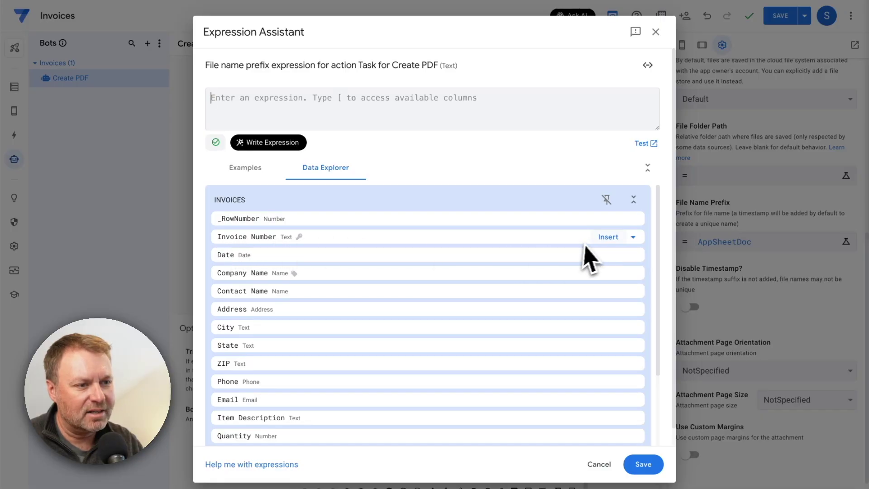
left_click(608, 239)
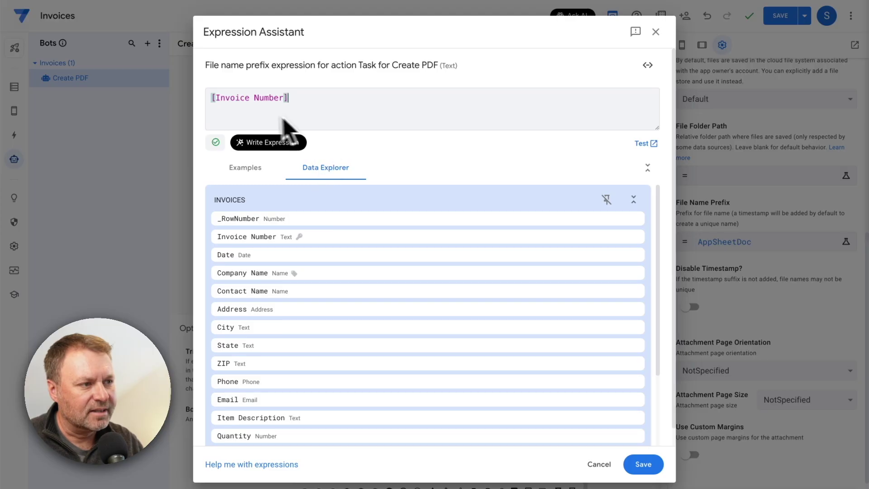
left_click(643, 464)
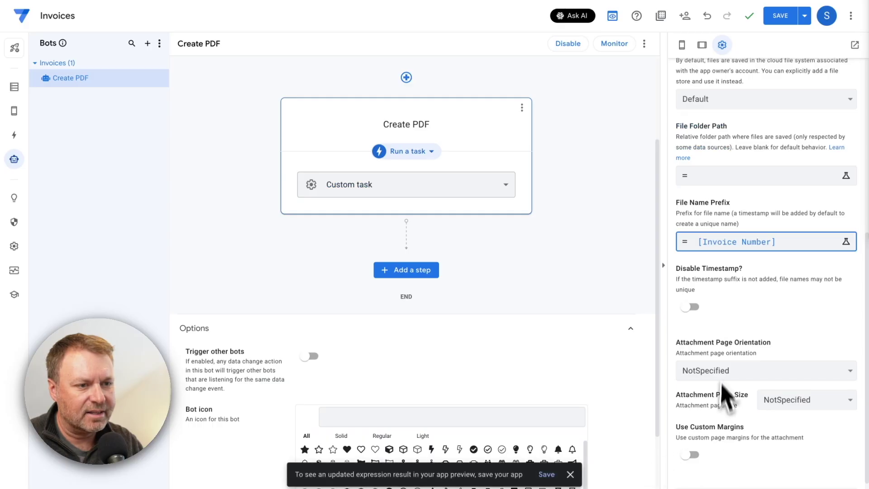
Step: Set the attachment page orientation to Portrait and the page size to A4, and save the app
scroll(740, 353, "down", 1)
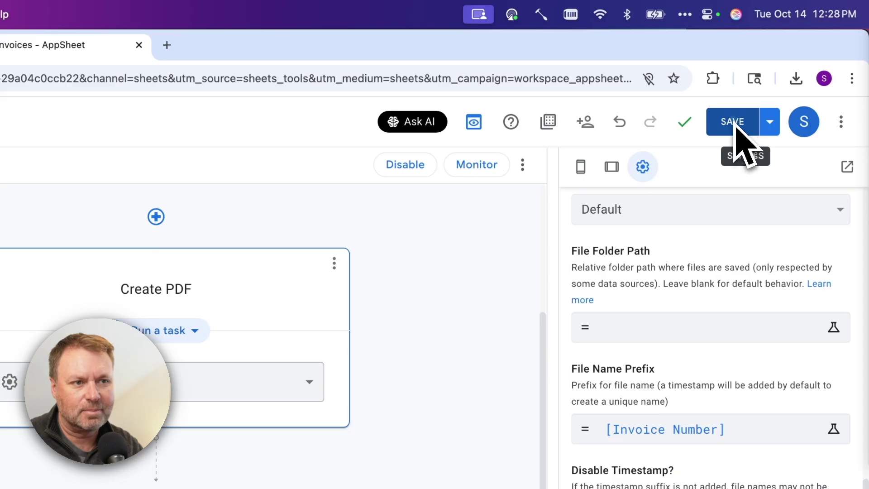
left_click(736, 128)
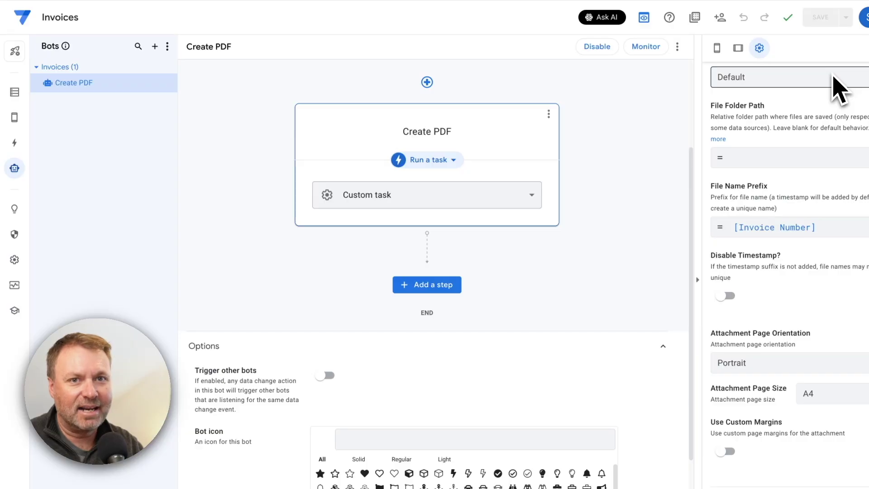
scroll(640, 155, "up", 3)
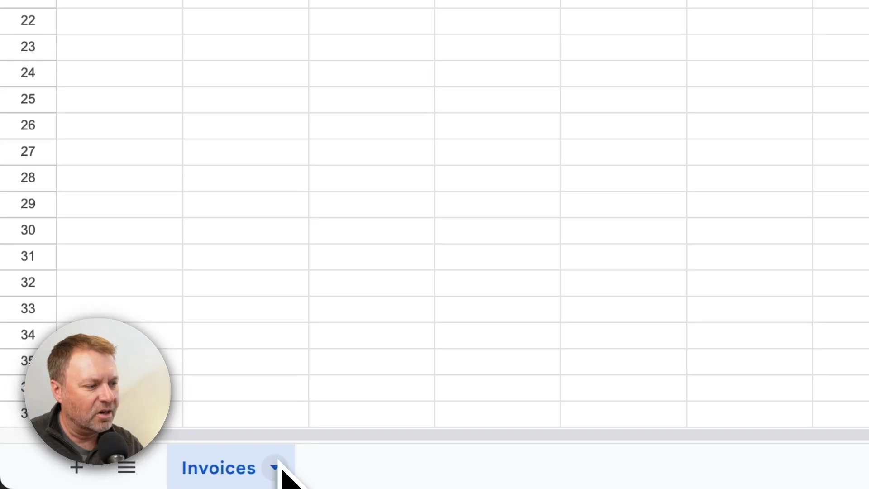
Step: In the Invoices spreadsheet in Google Sheets, duplicate the Invoices sheet and rename the copy To Invoice
left_click(281, 466)
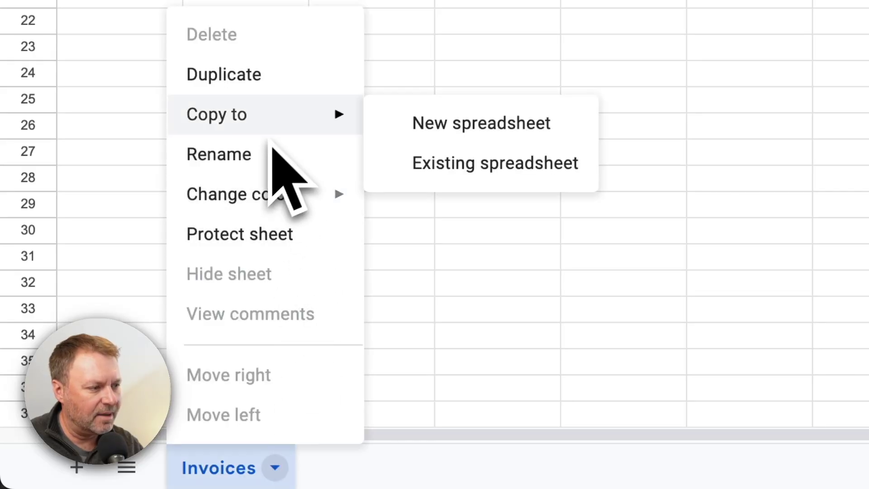
left_click(264, 86)
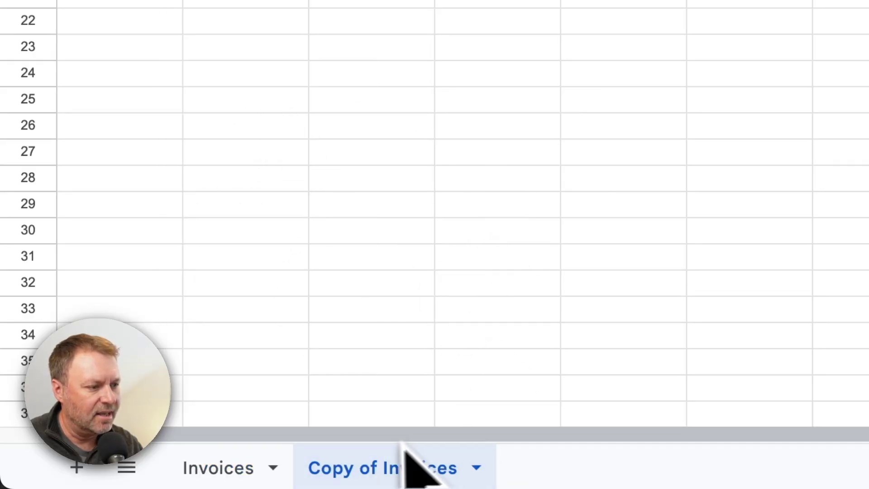
double_click(389, 467)
type("To")
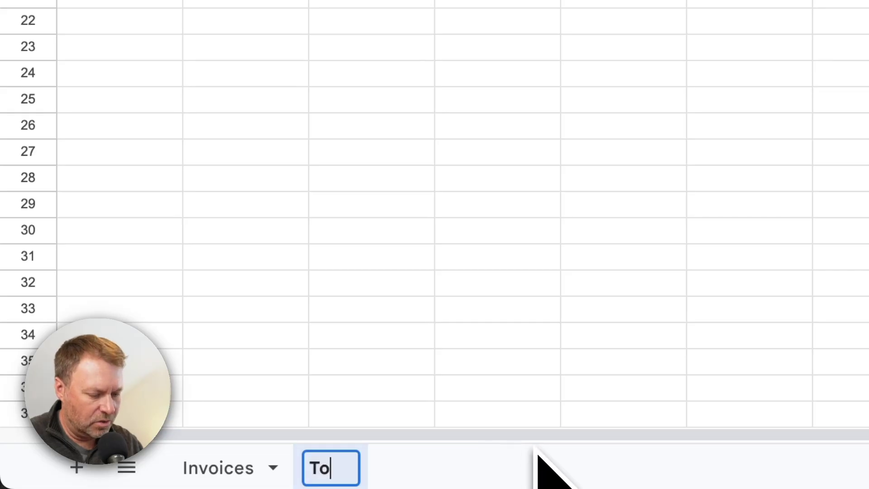
type(" Invoice")
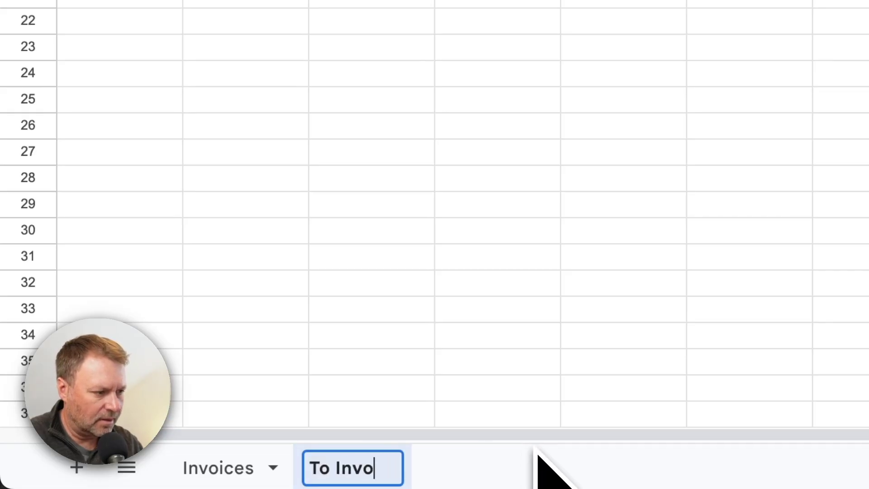
key("Return")
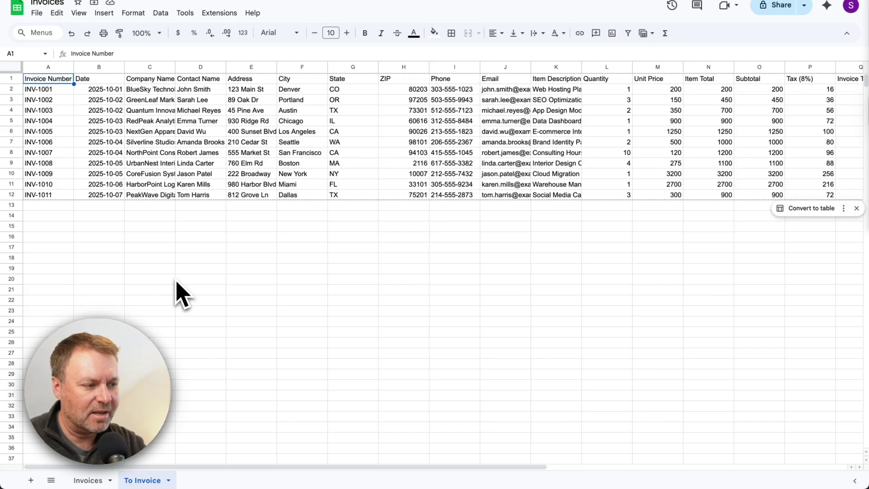
Step: Clear all invoice records in rows 2 to 12 of the Invoices sheet, keeping the header row
left_click(88, 481)
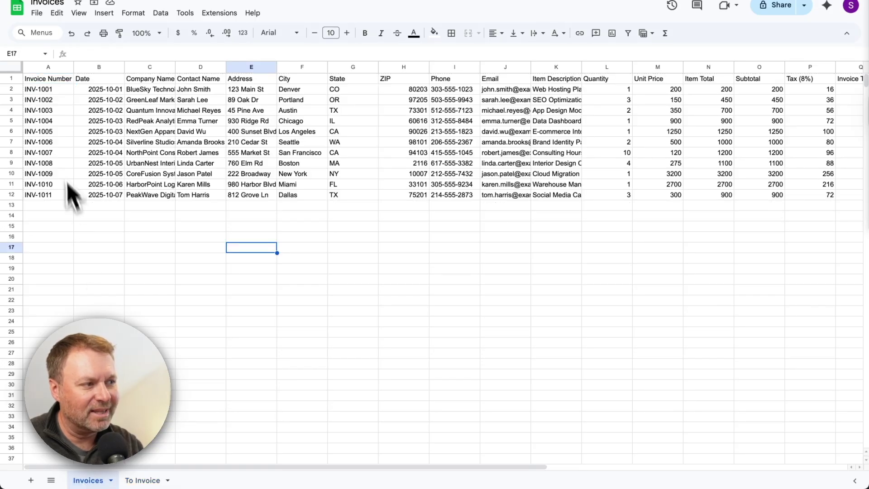
left_click(15, 89)
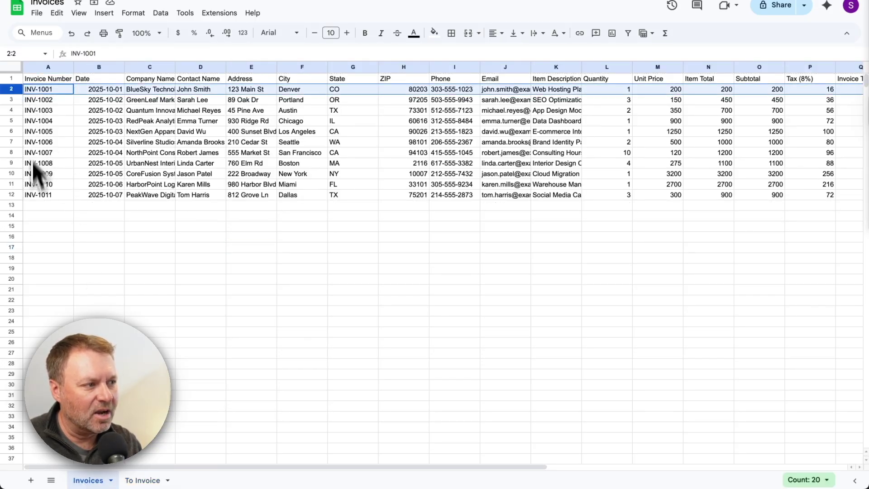
left_click(11, 194, "shift")
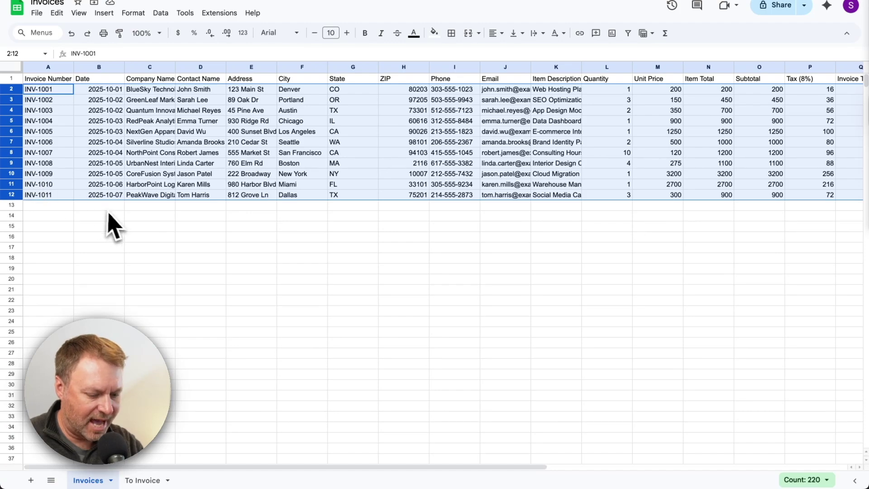
key("Delete")
left_click(115, 249)
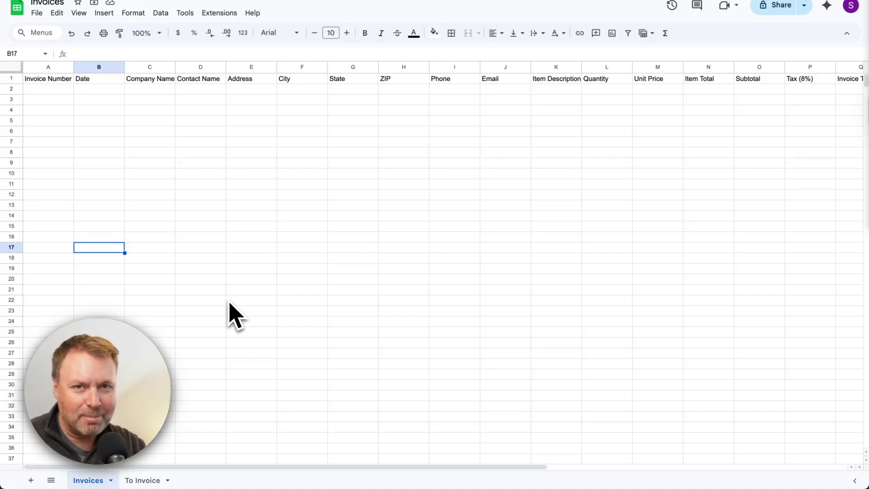
Step: Search the Google Workspace Marketplace add-ons for "appsheet" to check the AppSheet Events add-on, and close the marketplace
left_click(213, 14)
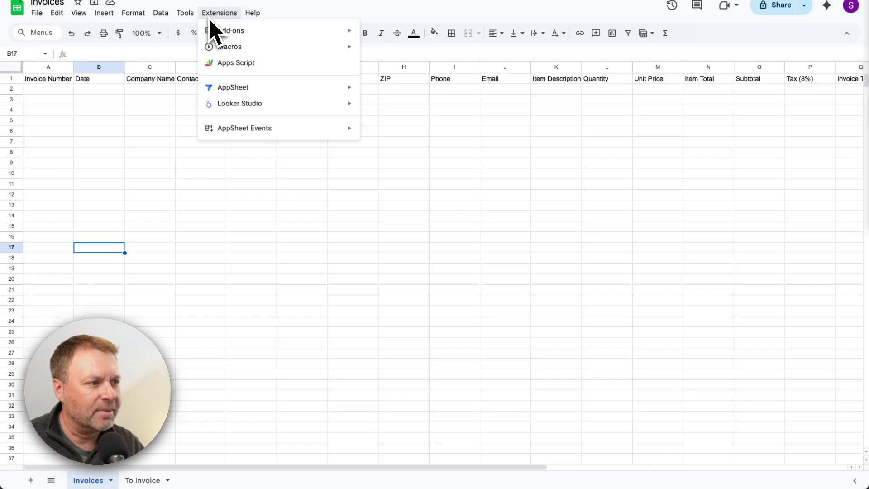
mouse_move(222, 34)
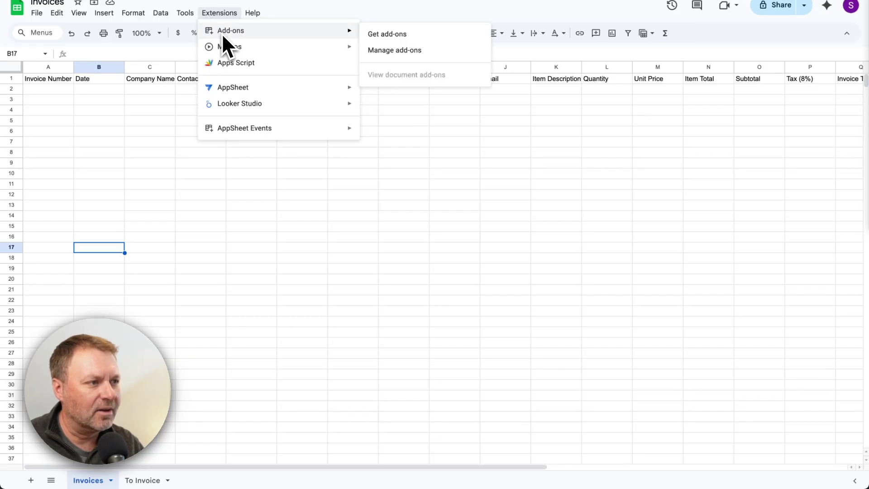
left_click(385, 34)
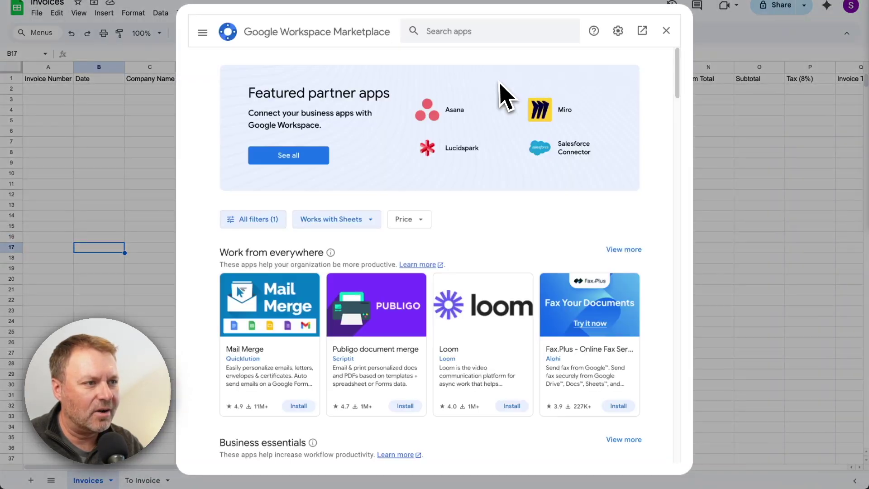
left_click(450, 34)
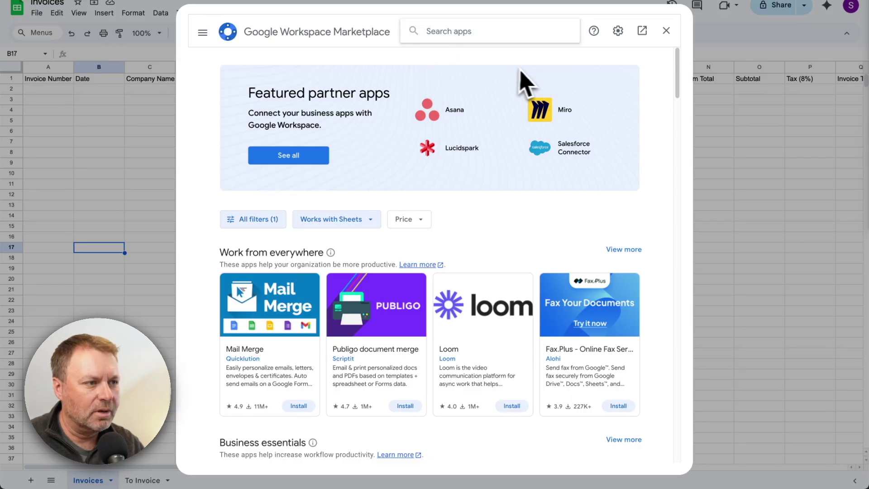
type("appsheet")
key("Return")
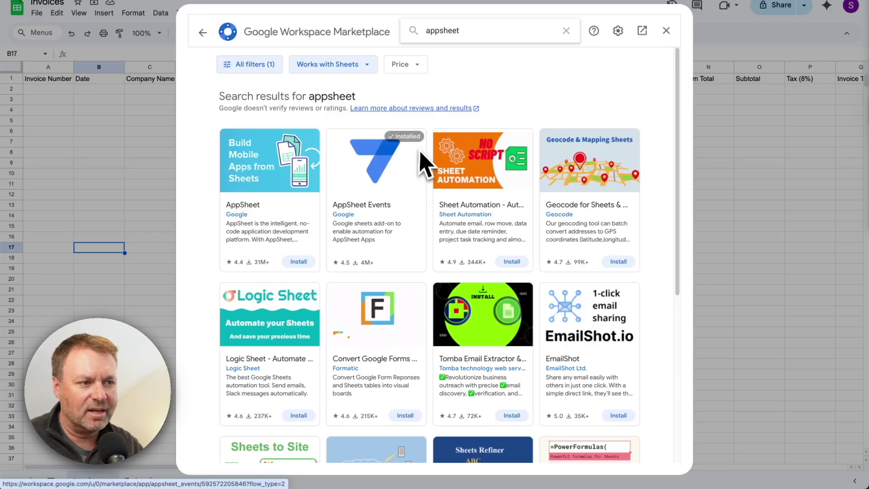
left_click(667, 31)
Step: Enable AppSheet Events for the Invoices spreadsheet
left_click(227, 13)
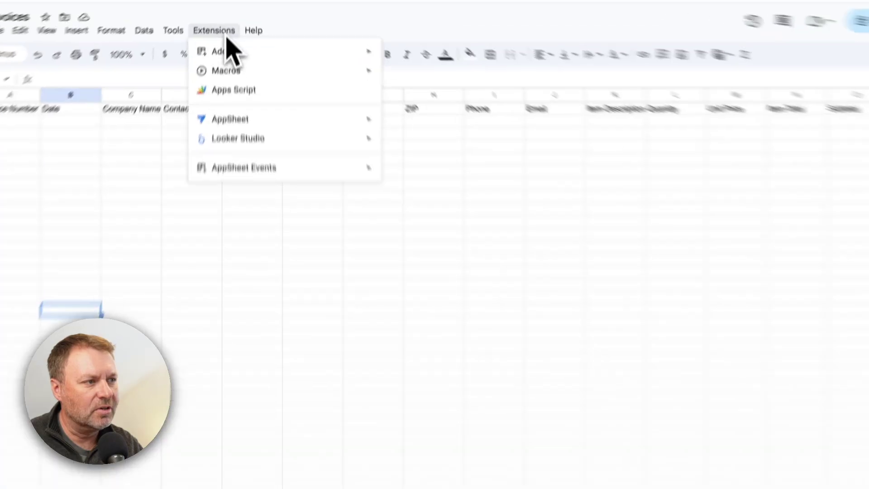
mouse_move(262, 134)
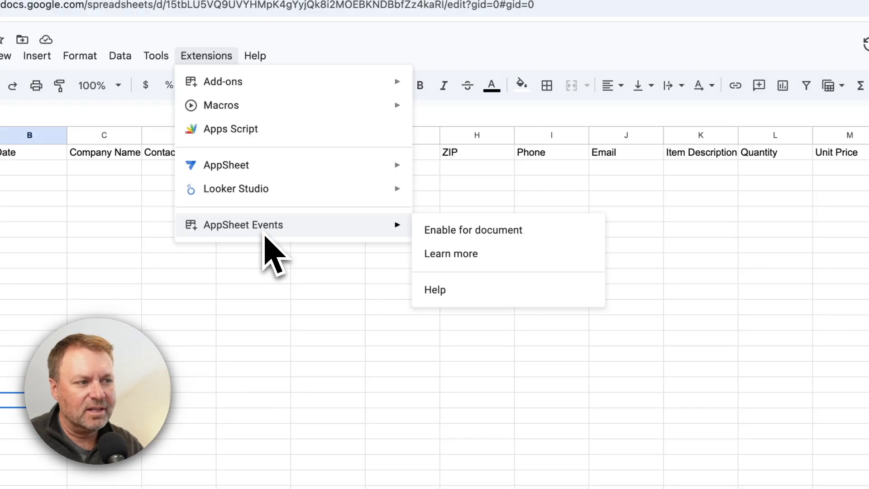
left_click(458, 240)
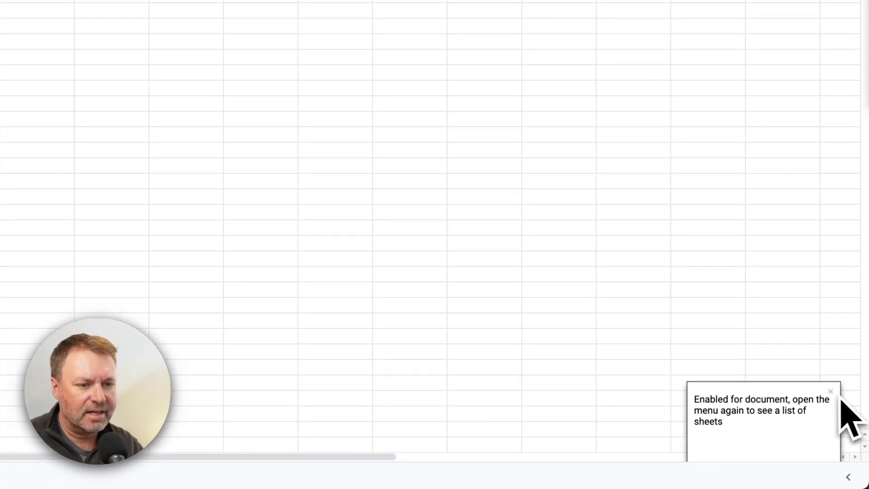
Step: Turn on AppSheet events for the Invoices sheet
left_click(178, 96)
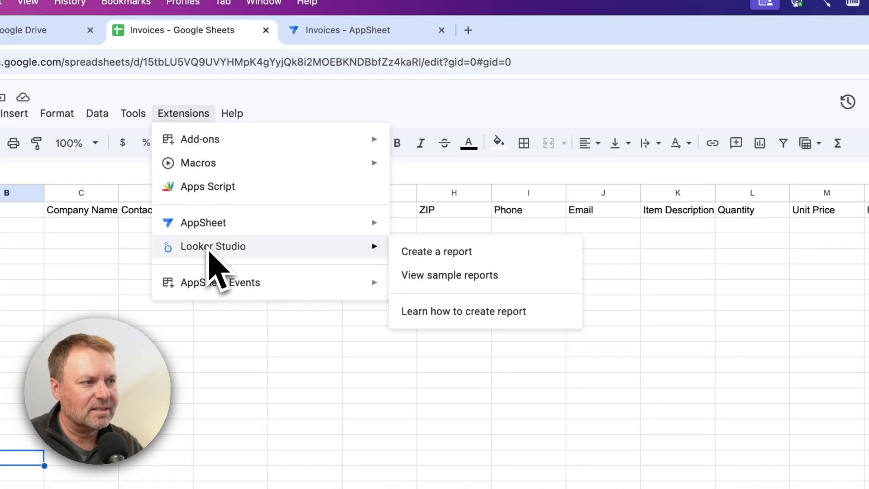
mouse_move(215, 289)
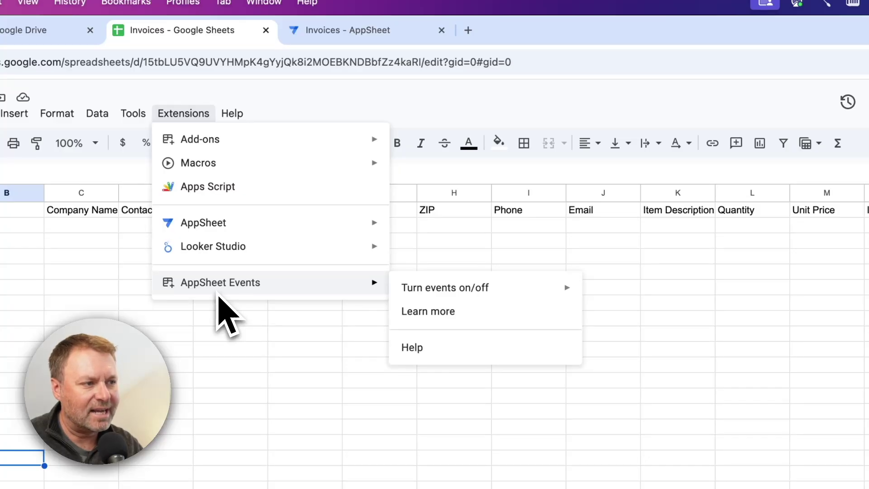
mouse_move(412, 291)
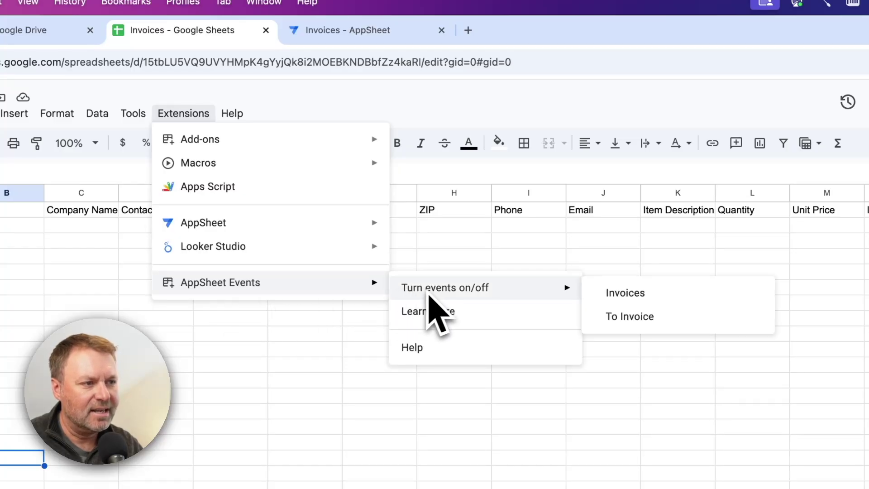
left_click(618, 294)
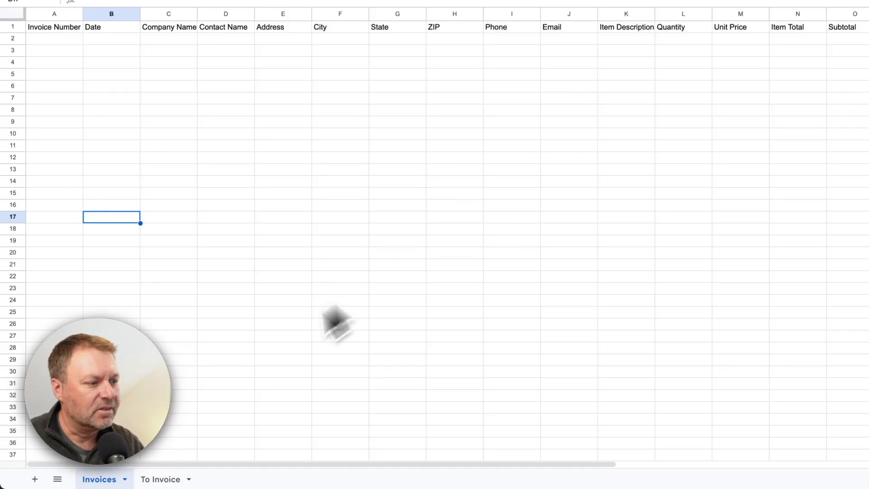
Step: Copy the INV-1001 record from row 2 of the To Invoice sheet into row 2 of the Invoices sheet
left_click(172, 478)
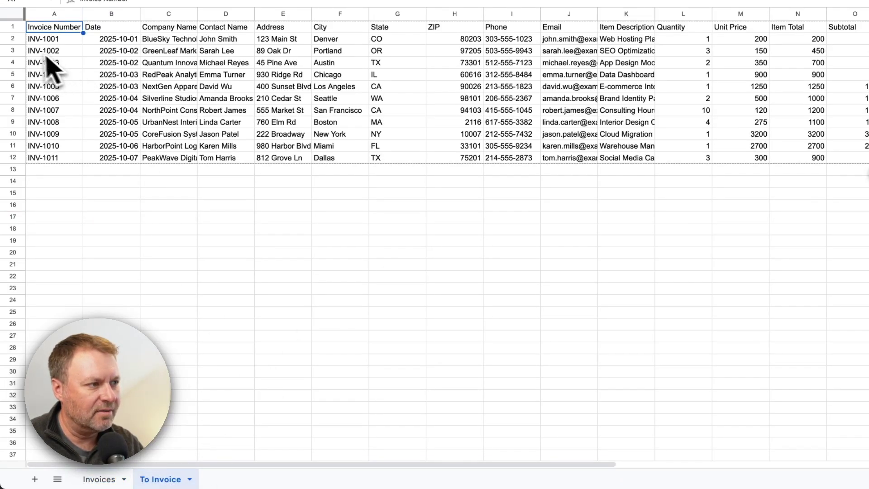
left_click(13, 39)
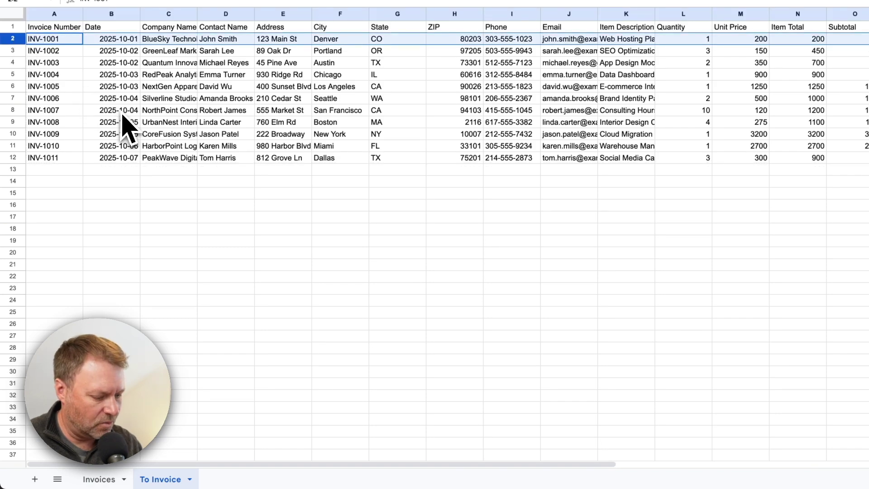
key("ctrl+c")
left_click(100, 479)
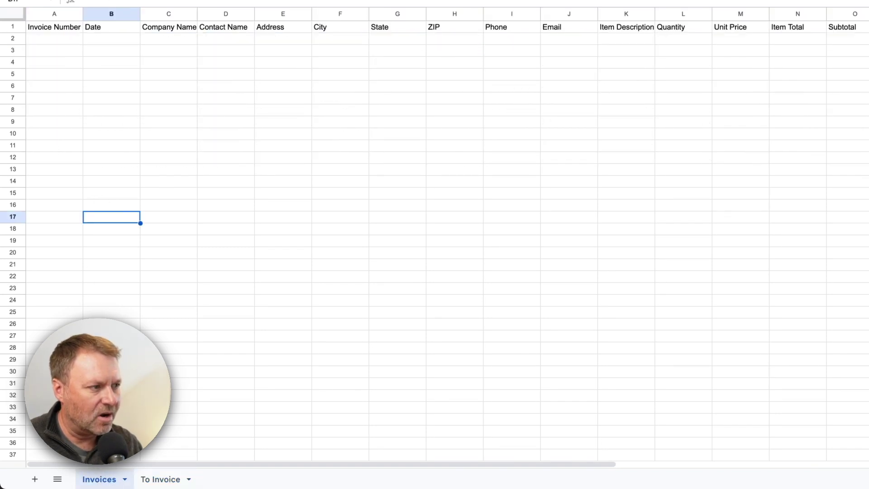
left_click(43, 40)
key("ctrl+v")
Step: Switch to Google Drive, refresh the recent files and open the generated INV-1001 PDF
left_click(75, 98)
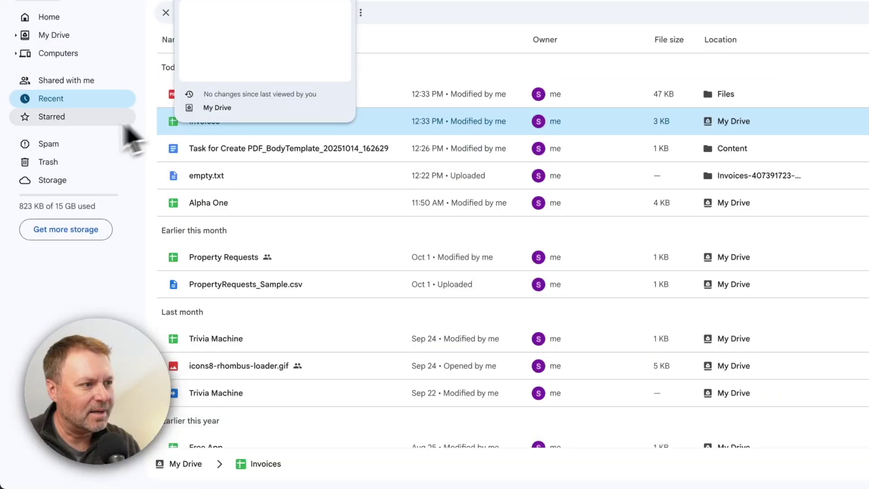
left_click(61, 100)
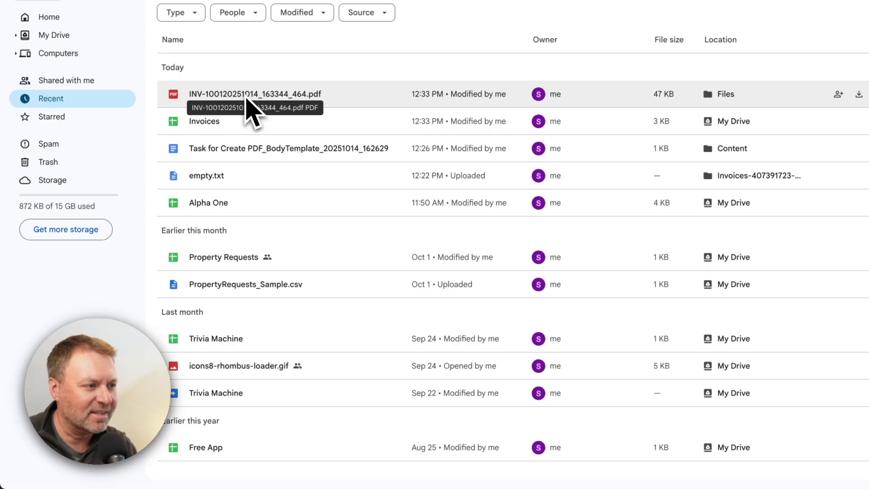
double_click(248, 100)
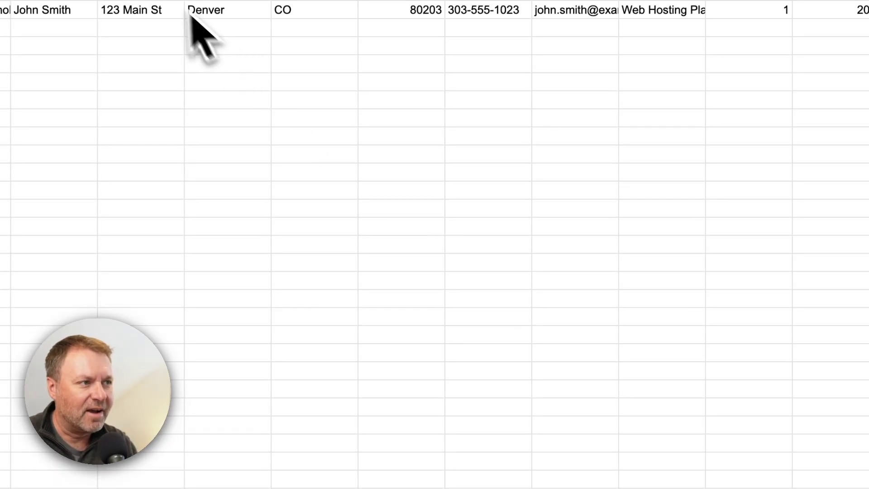
left_click(171, 478)
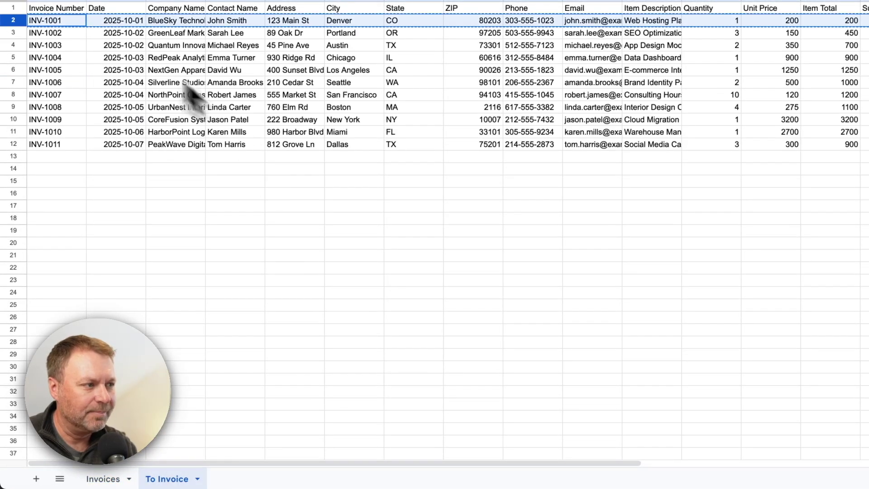
left_click(102, 479)
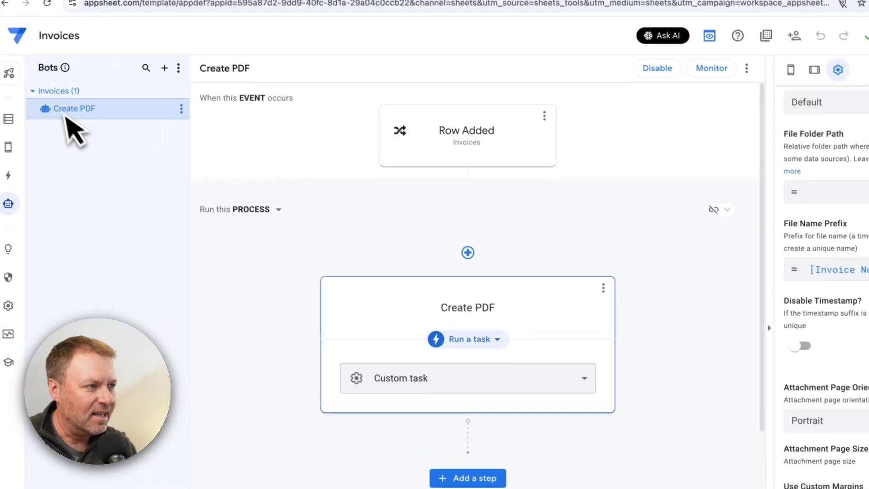
Step: In AppSheet, turn on Disable Timestamp for the Create PDF bot's task and save the app
left_click(512, 334)
scroll(531, 301, "down", 3)
left_click(478, 243)
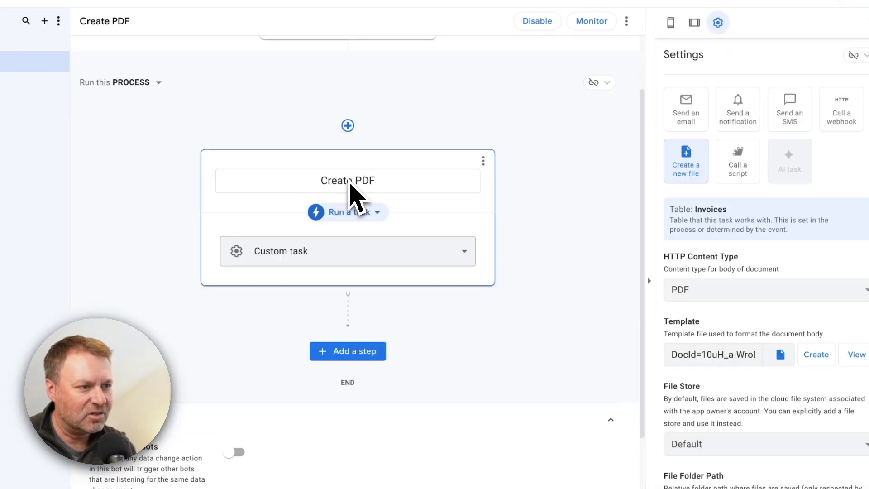
scroll(743, 382, "down", 9)
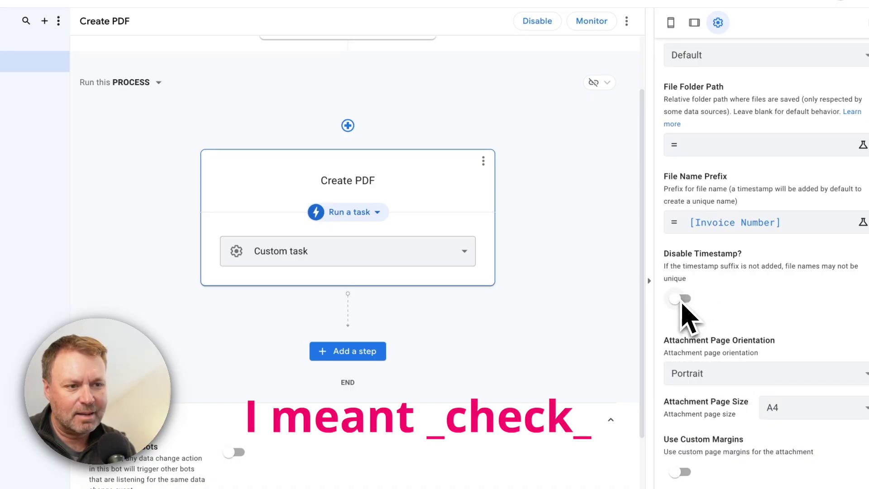
left_click(680, 300)
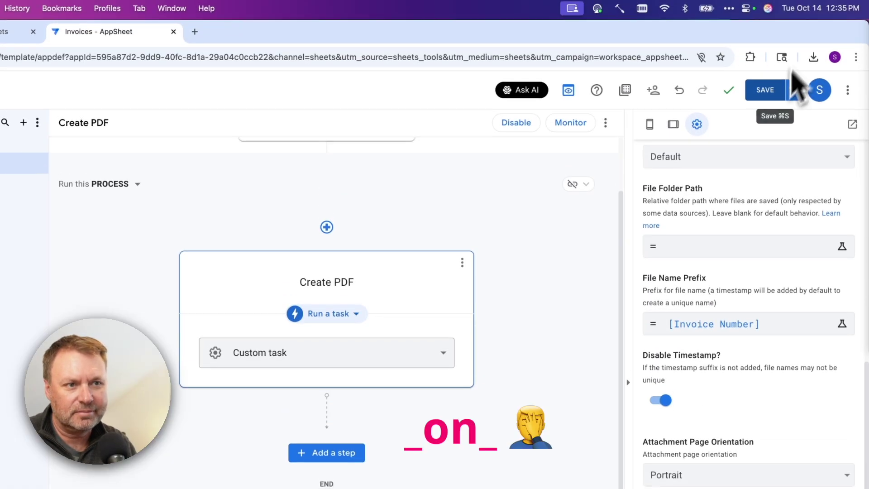
left_click(766, 92)
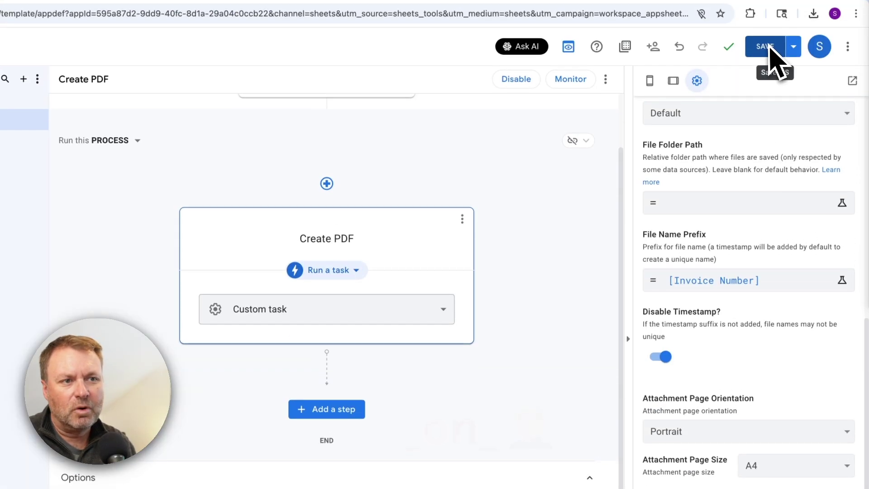
left_click(769, 50)
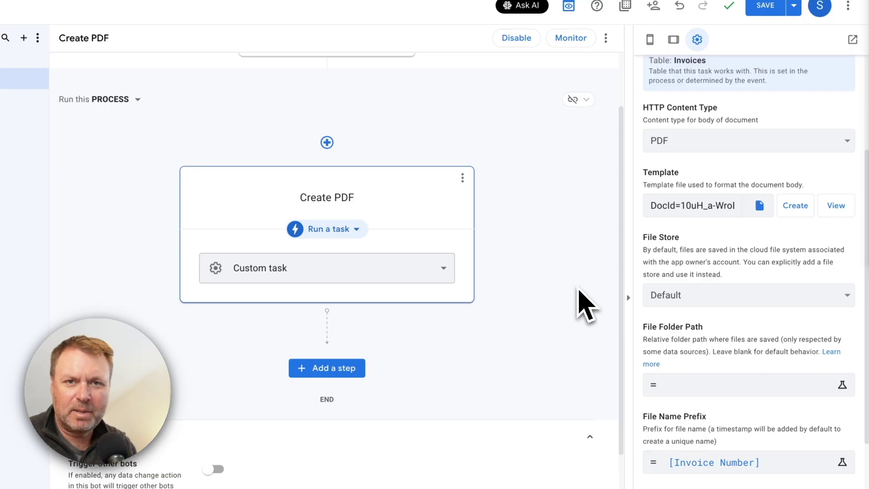
scroll(587, 305, "up", 1)
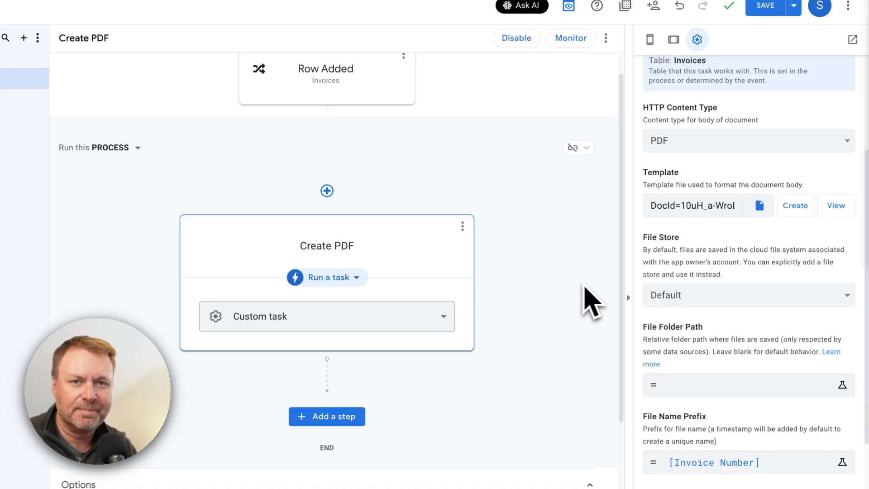
scroll(601, 319, "up", 1)
scroll(603, 327, "up", 1)
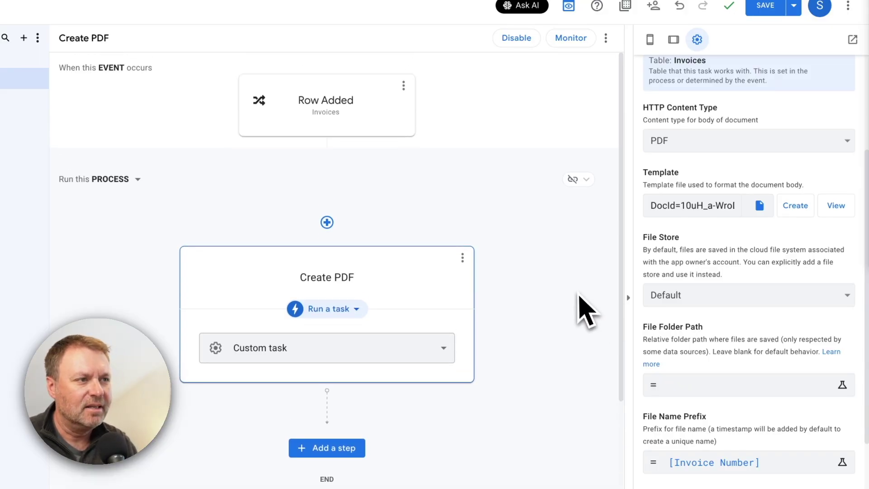
Step: Copy the entire text of the Create PDF template document into the Document Template Builder GPT in ChatGPT and submit it
key("ctrl+t")
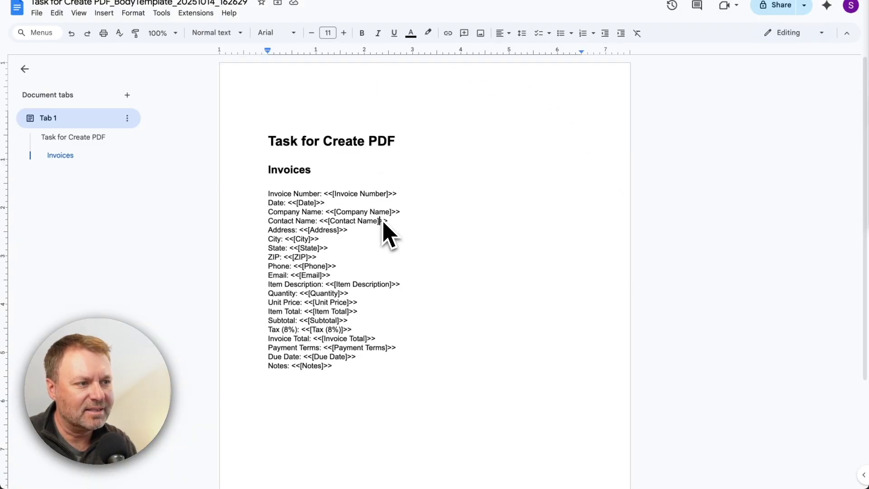
key("ctrl+a")
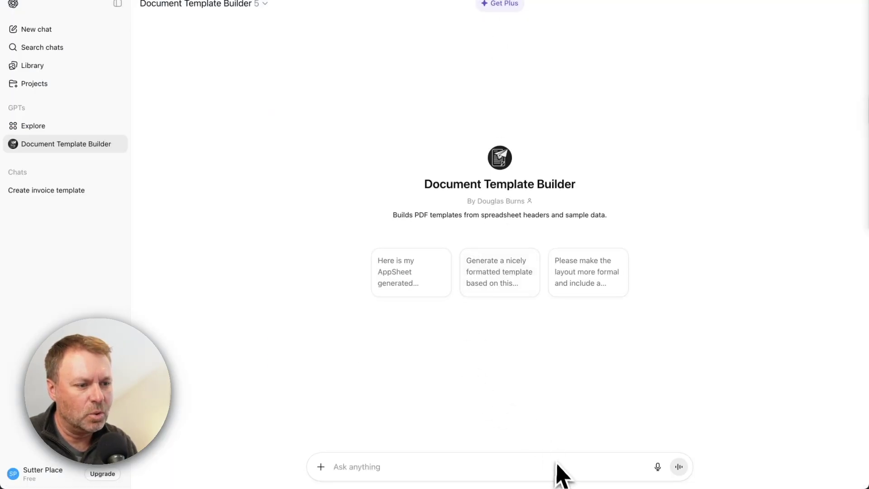
key("super+v")
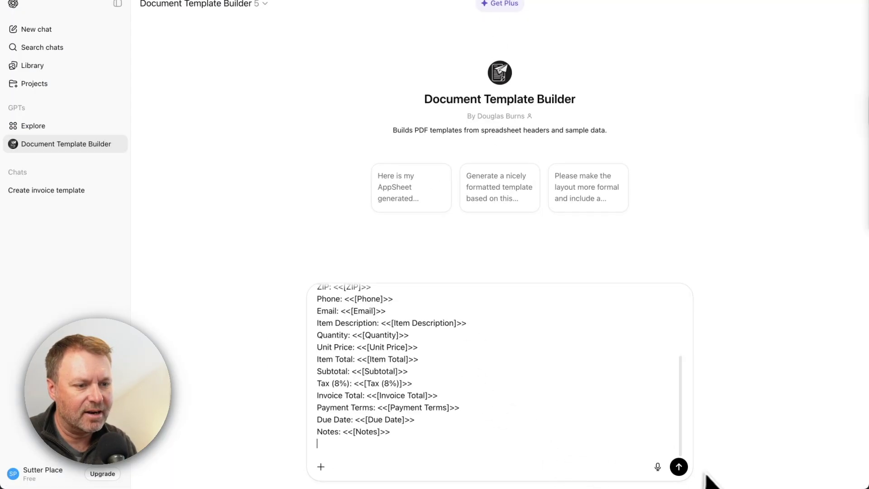
left_click(681, 471)
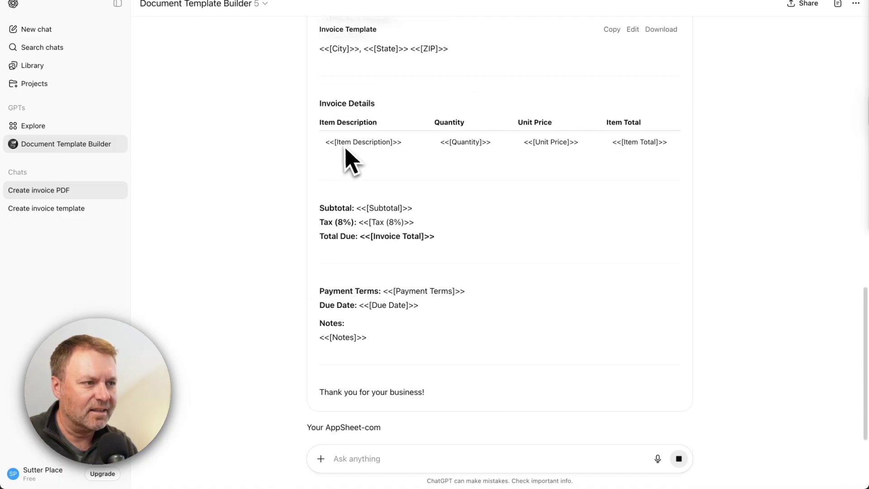
Step: Review the formatted invoice template in the GPT's reply, from the company information through the item table, totals and notes
scroll(378, 181, "up", 3)
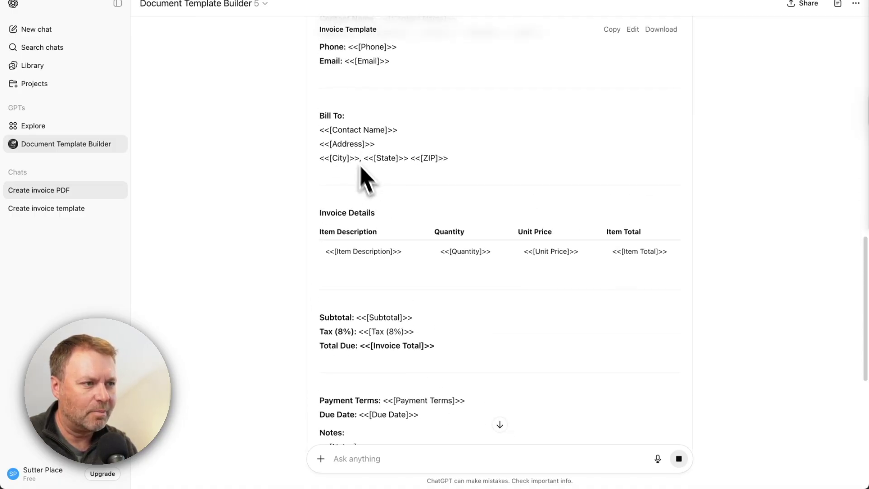
scroll(372, 190, "up", 5)
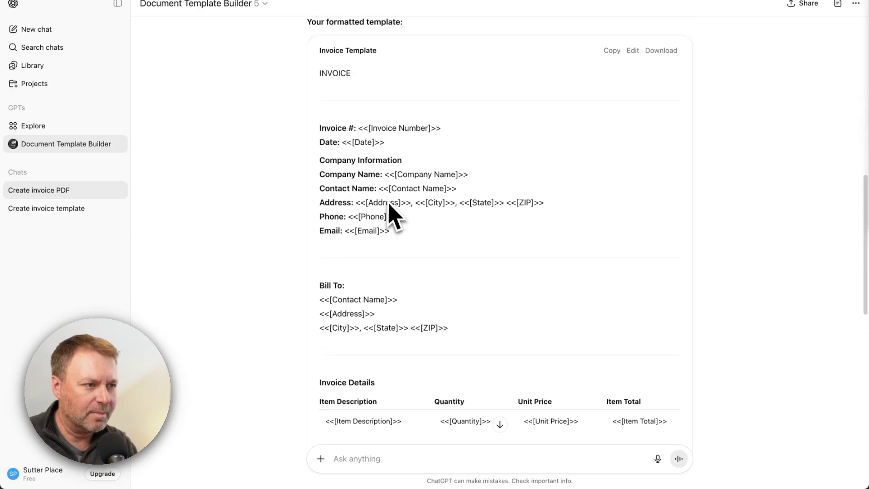
scroll(380, 208, "down", 4)
scroll(378, 202, "up", 5)
scroll(385, 203, "down", 5)
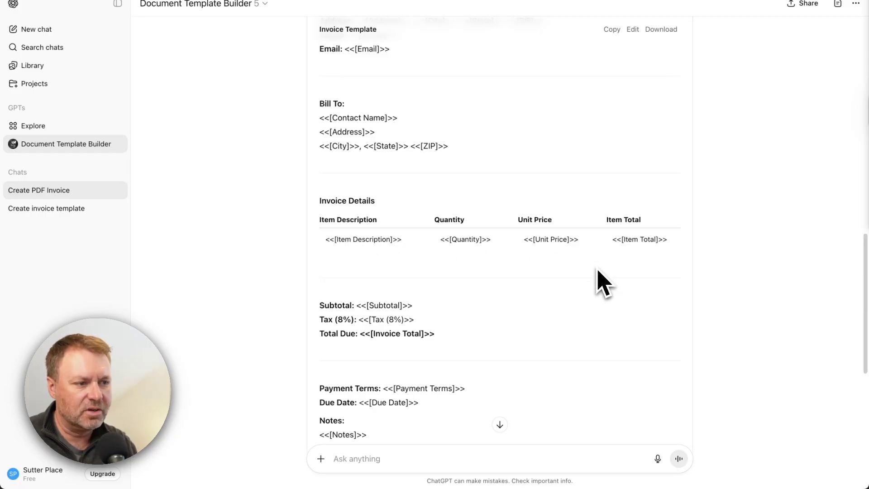
scroll(596, 279, "down", 1)
scroll(453, 262, "down", 1)
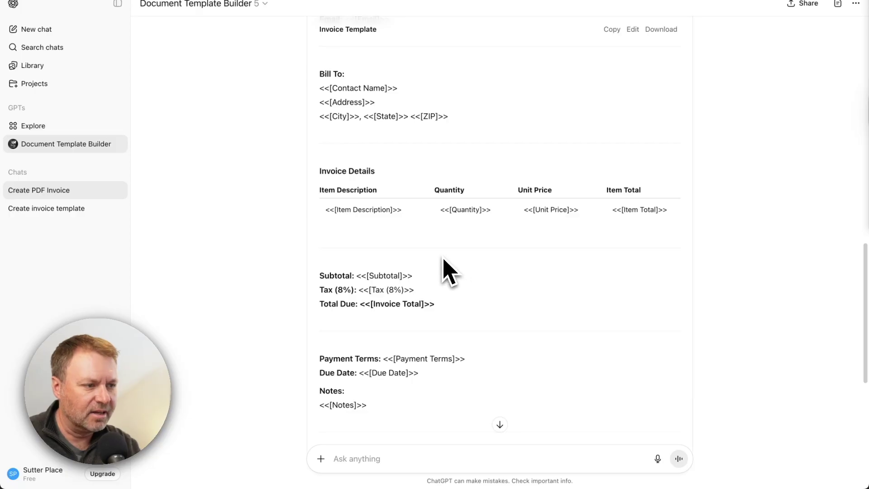
Step: Download the formatted invoice template from the GPT's reply as a Microsoft Word document and show it in the Downloads folder
scroll(444, 264, "down", 5)
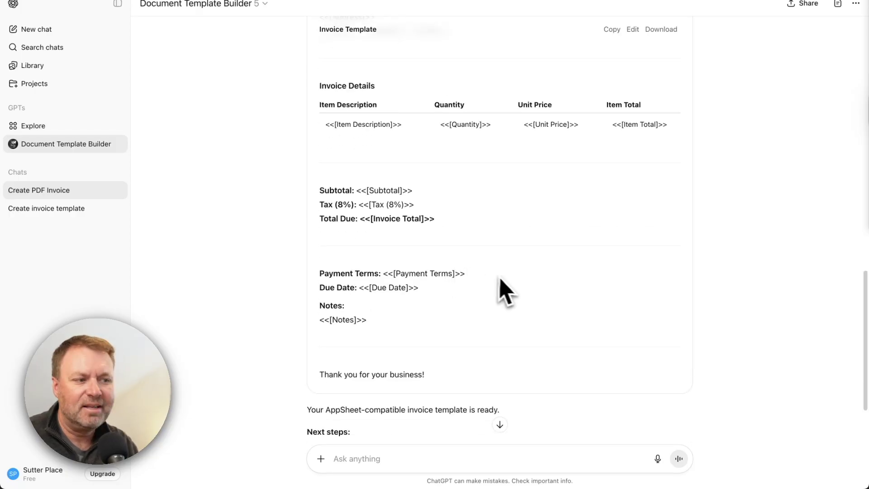
scroll(528, 310, "down", 3)
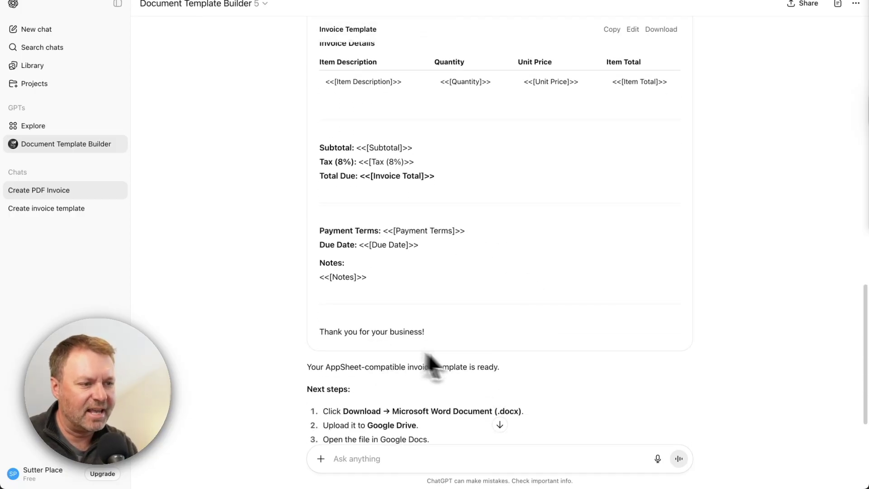
scroll(512, 349, "up", 15)
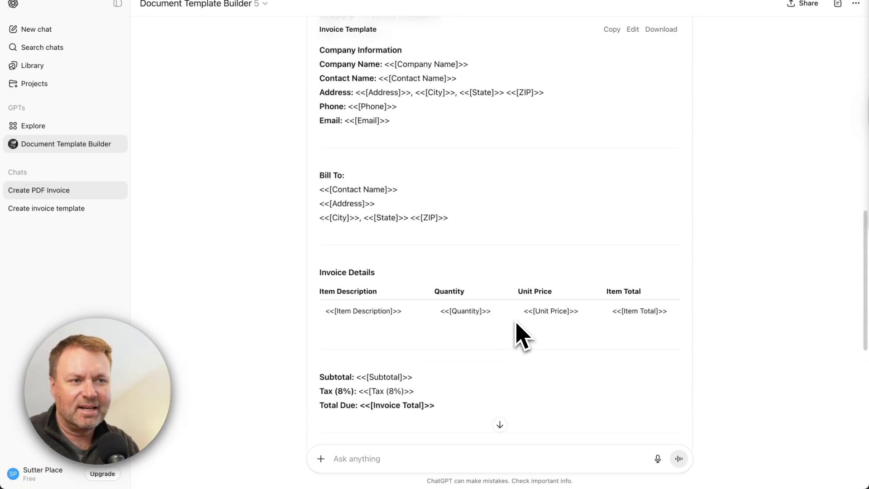
scroll(521, 337, "down", 20)
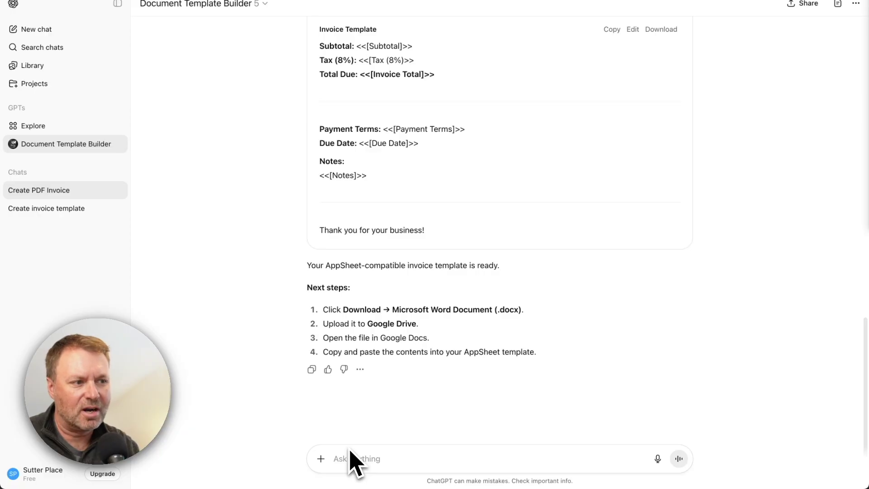
scroll(365, 317, "up", 10)
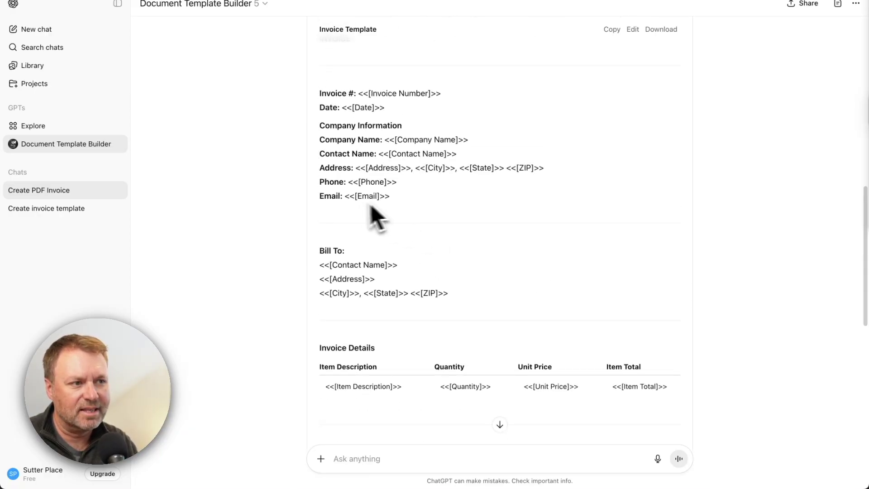
scroll(427, 152, "up", 3)
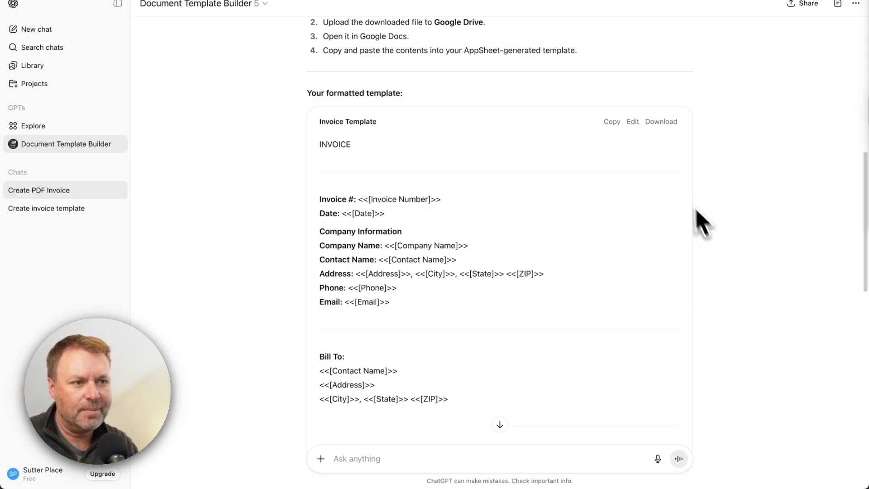
left_click(664, 127)
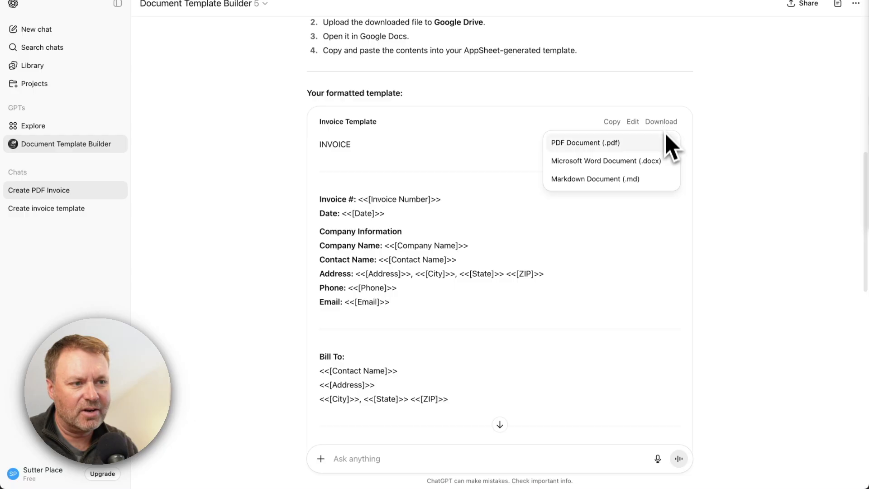
left_click(631, 164)
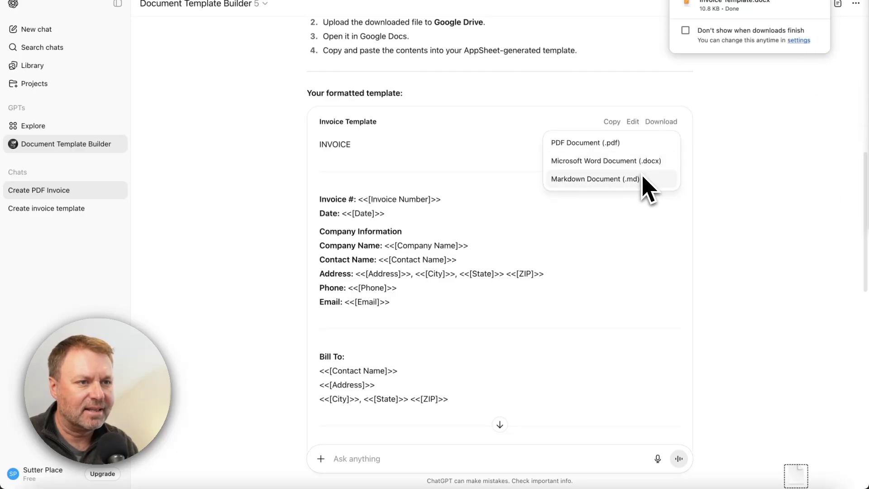
left_click(814, 4)
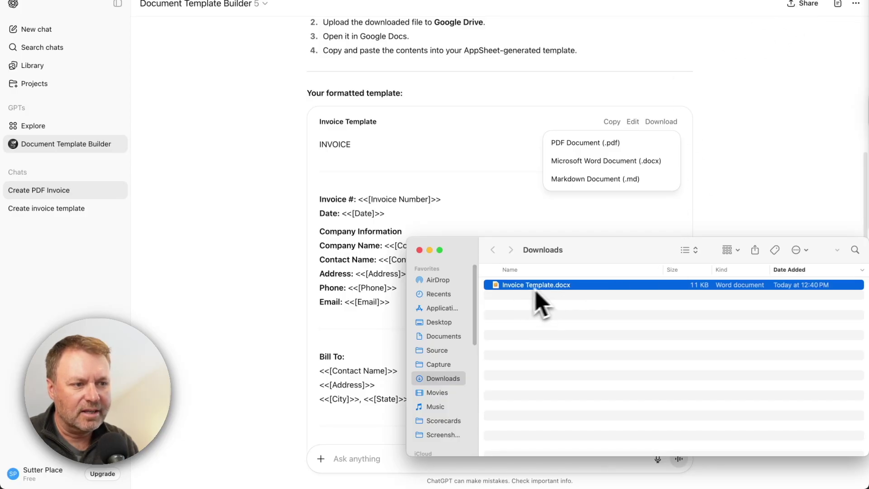
Step: Open Google Drive in a new browser tab and upload Invoice Template.docx from the Downloads folder to My Drive
left_click(204, 219)
key("super+Tab")
type("dr")
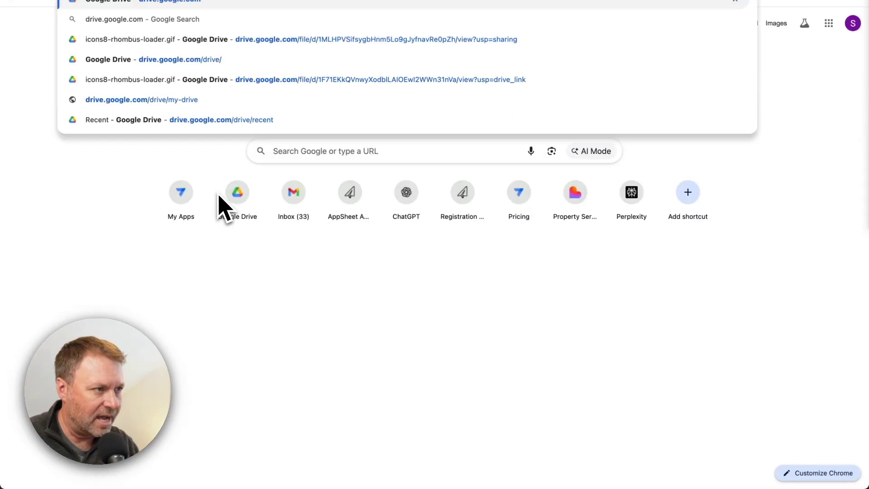
key("Return")
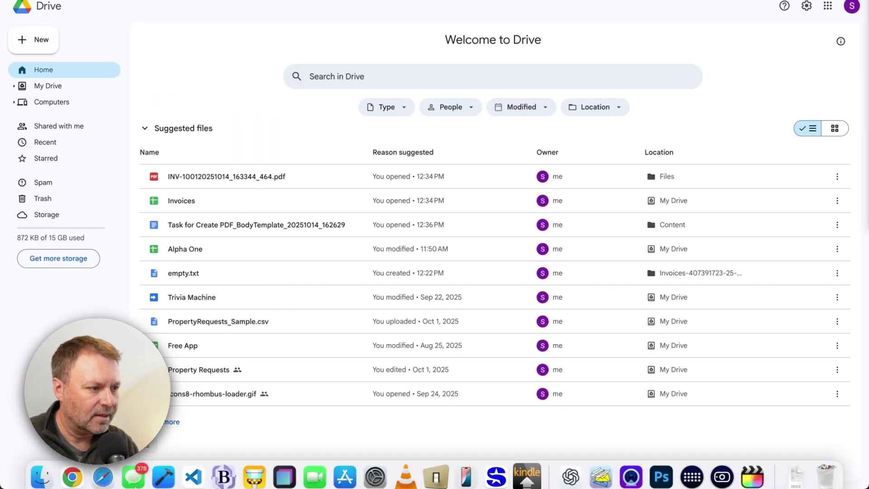
left_click(45, 475)
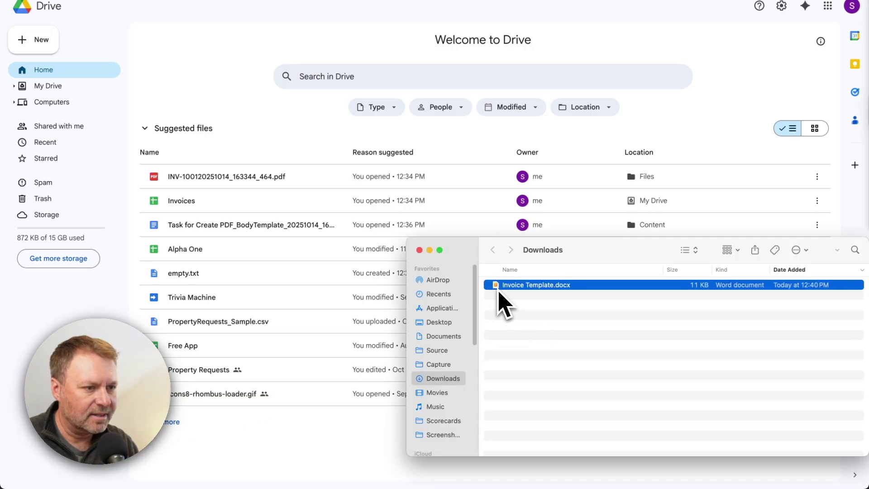
left_click_drag(500, 289, 41, 81)
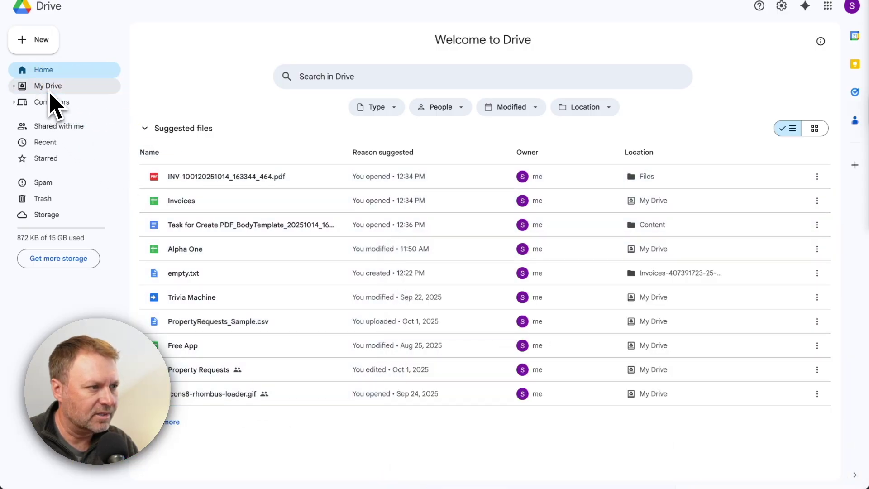
Step: Open the uploaded Invoice Template.docx from Drive's recent files and copy its entire content
left_click(59, 146)
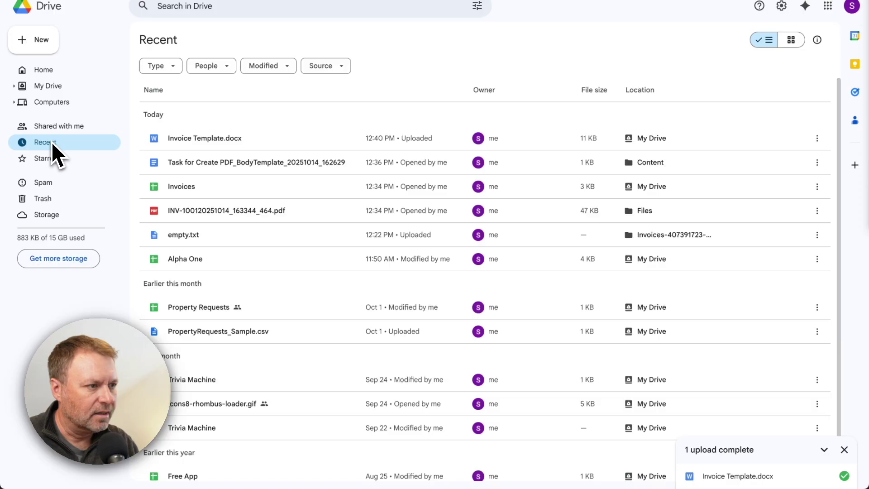
double_click(437, 138)
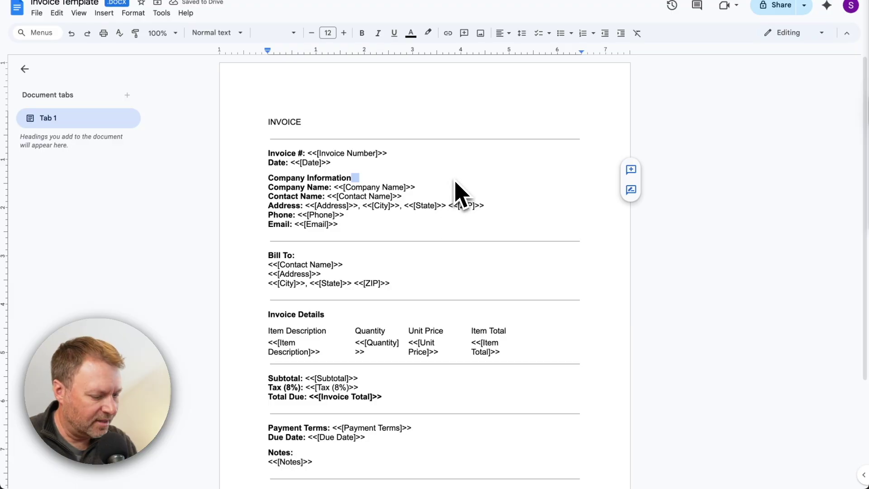
key("ctrl+a")
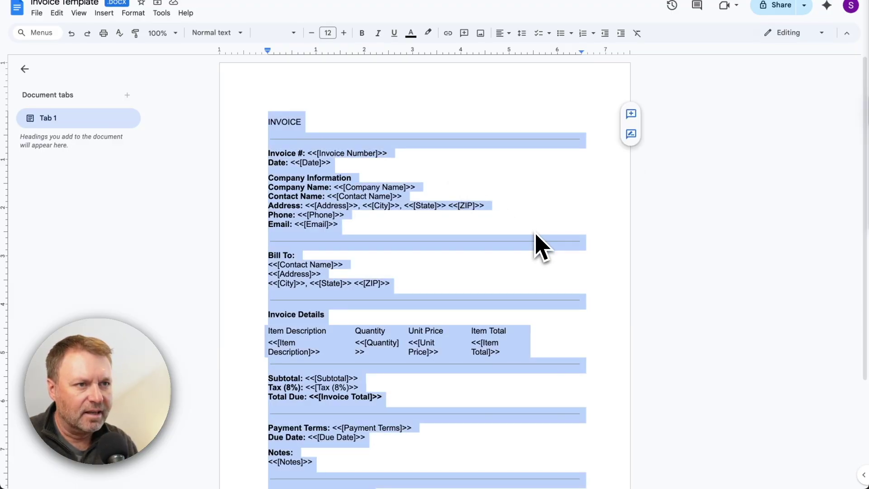
Step: Switch to AppSheet, open the Create PDF task's template document and replace its entire content with the copied invoice template
key("ctrl+shift+Tab")
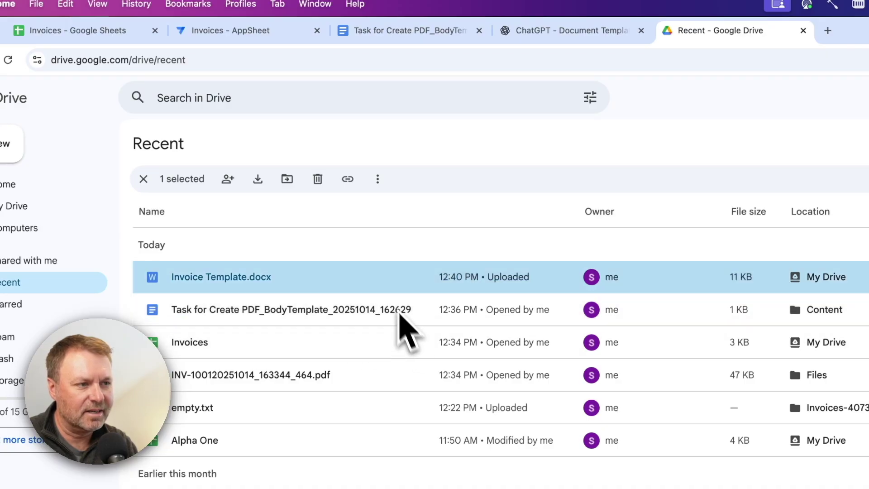
left_click(253, 31)
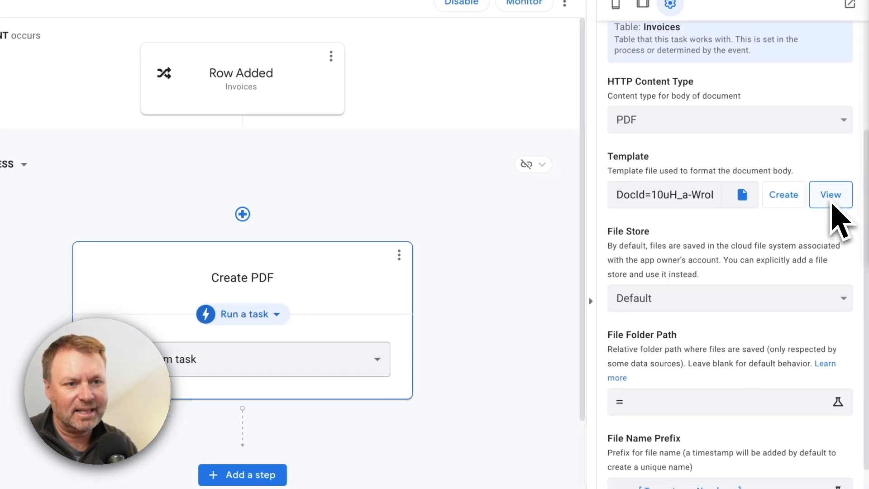
left_click(833, 205)
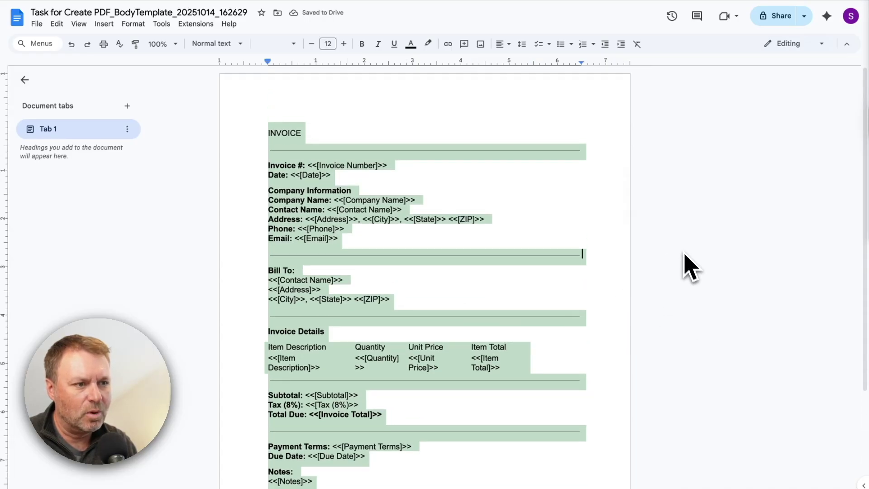
left_click(437, 200)
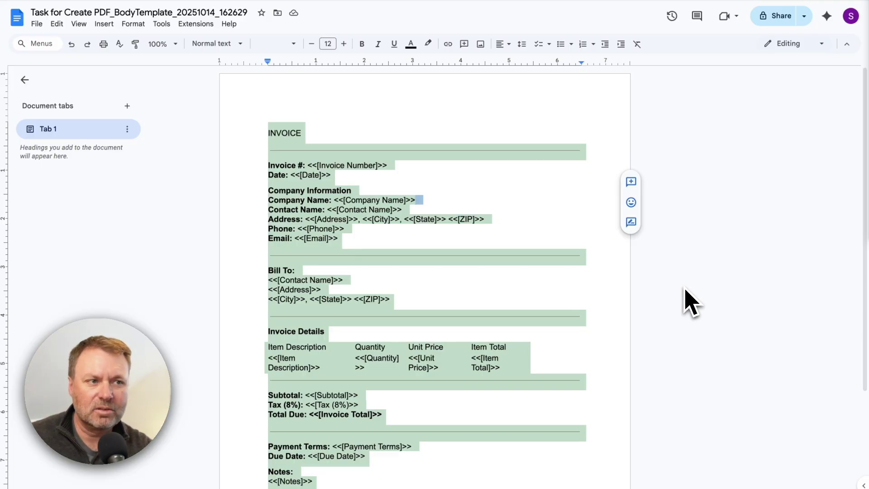
Step: Examine the template document's version history, including the October 14, 12:26 PM version and its restore option, and return to AppSheet
left_click(36, 24)
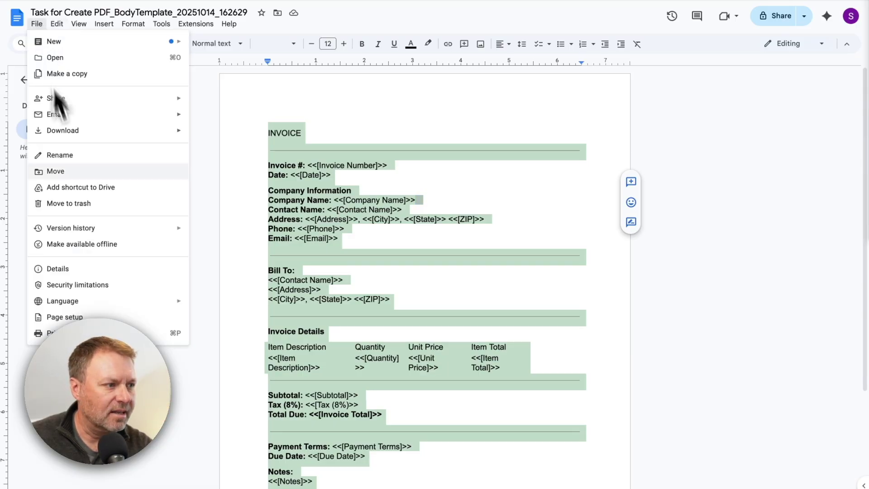
mouse_move(79, 232)
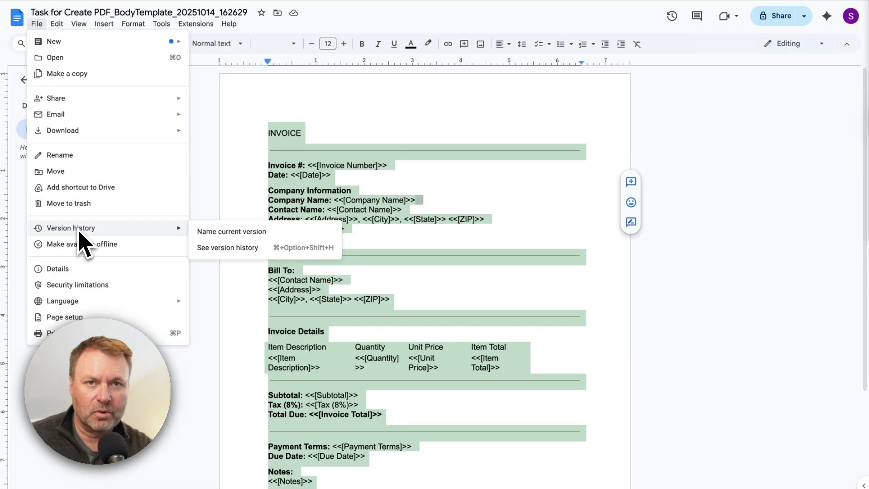
left_click(213, 248)
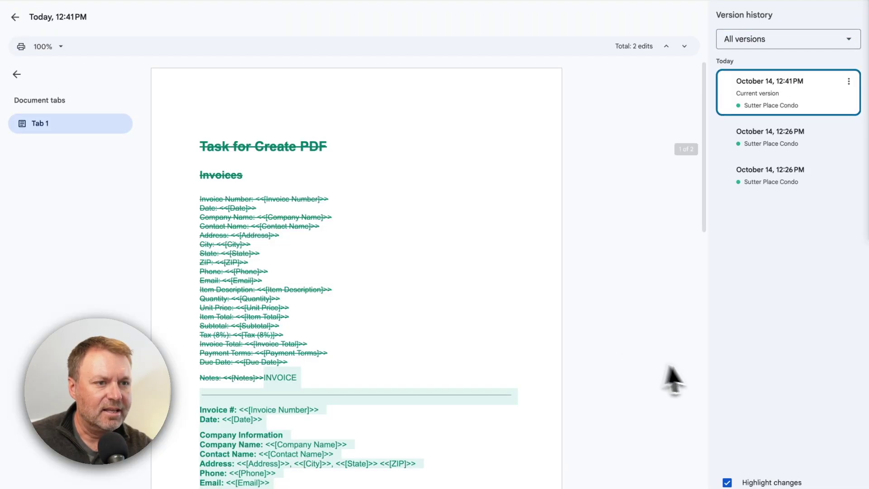
left_click(784, 184)
left_click(784, 143)
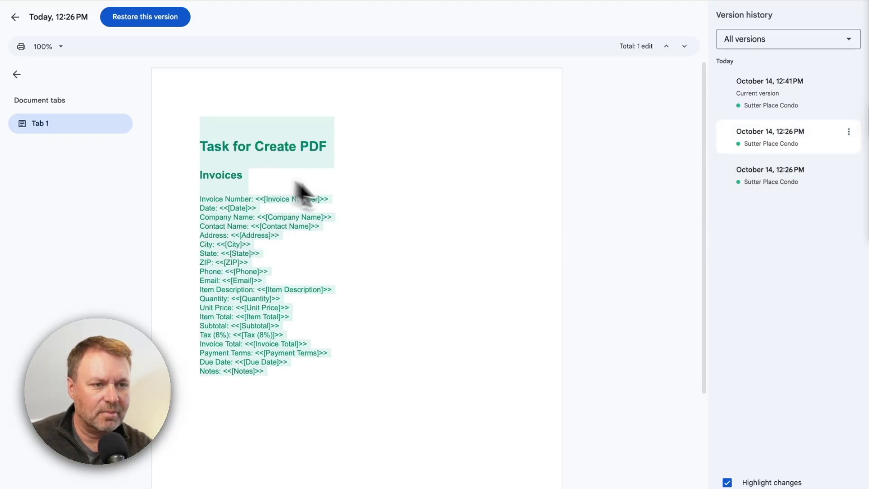
left_click(849, 132)
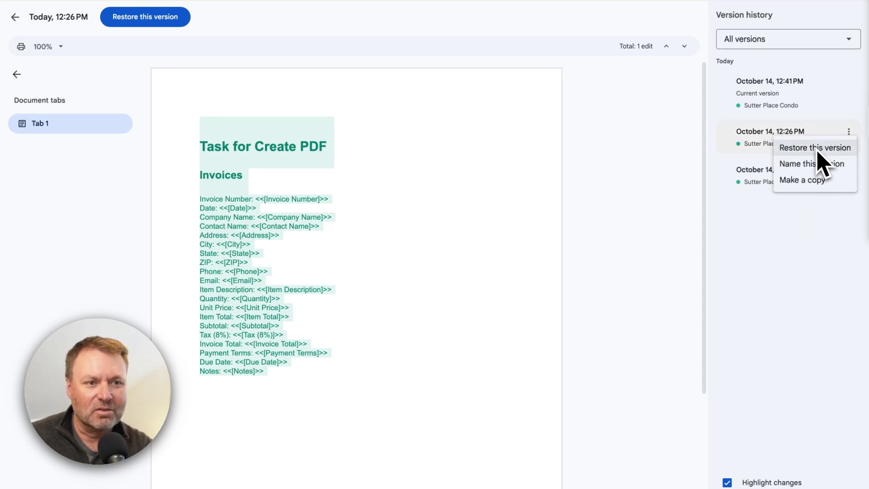
left_click(498, 209)
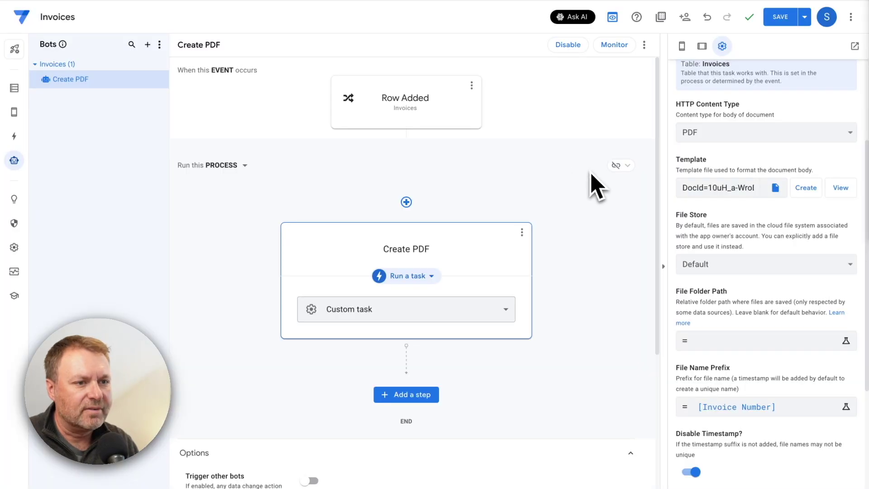
left_click(838, 193)
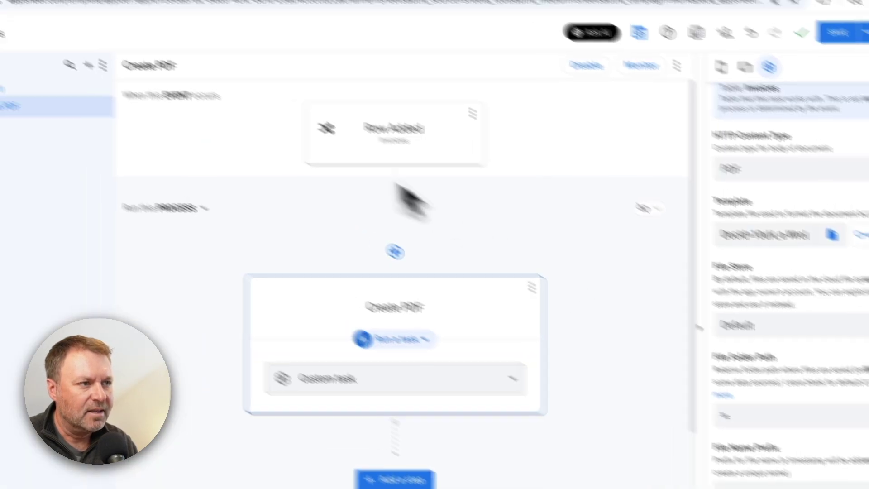
Step: In the Invoices Google Sheet, copy the INV-1002 row from the To Invoice sheet into row 3 of the Invoices sheet
left_click(102, 18)
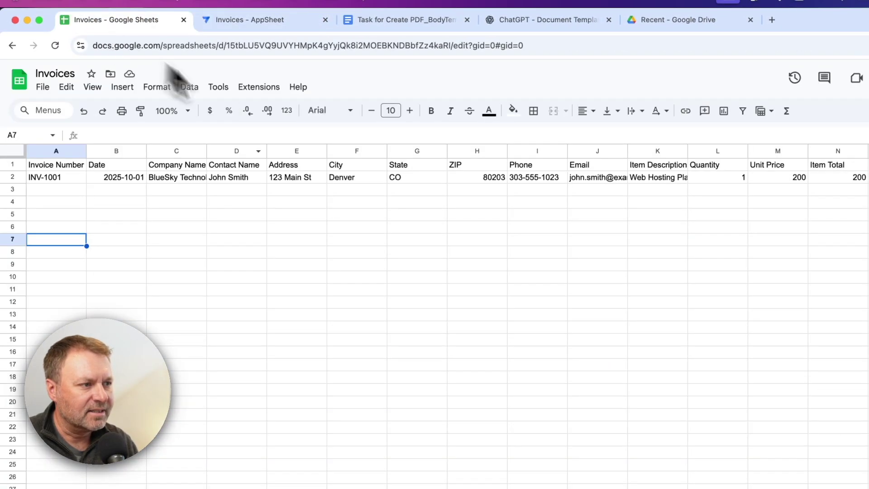
left_click(175, 479)
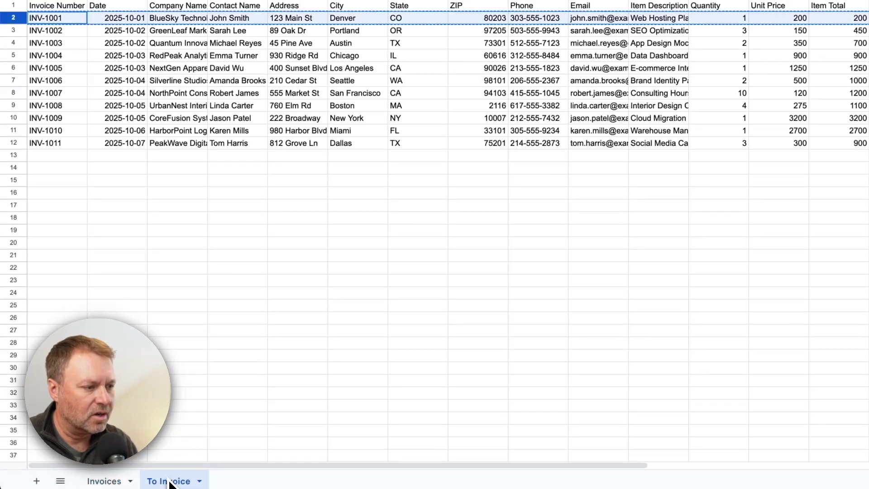
left_click(13, 141)
key("ctrl+c")
left_click(22, 101)
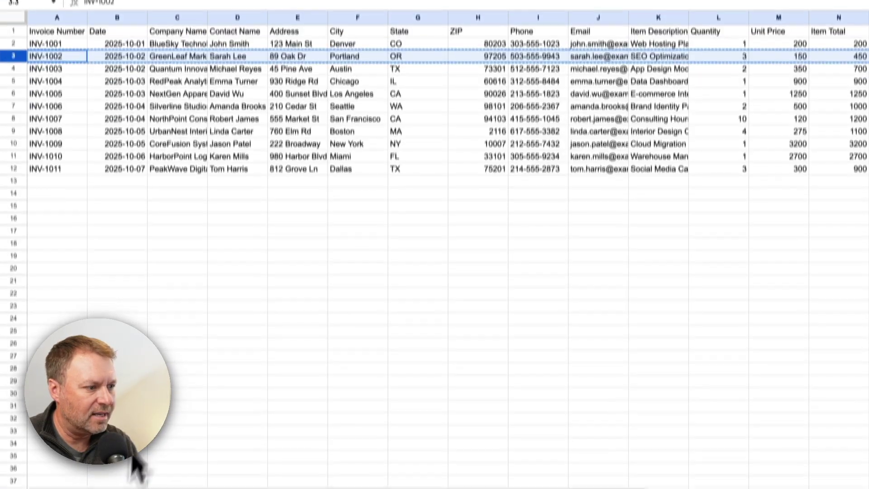
left_click(111, 479)
left_click(53, 127)
key("ctrl+v")
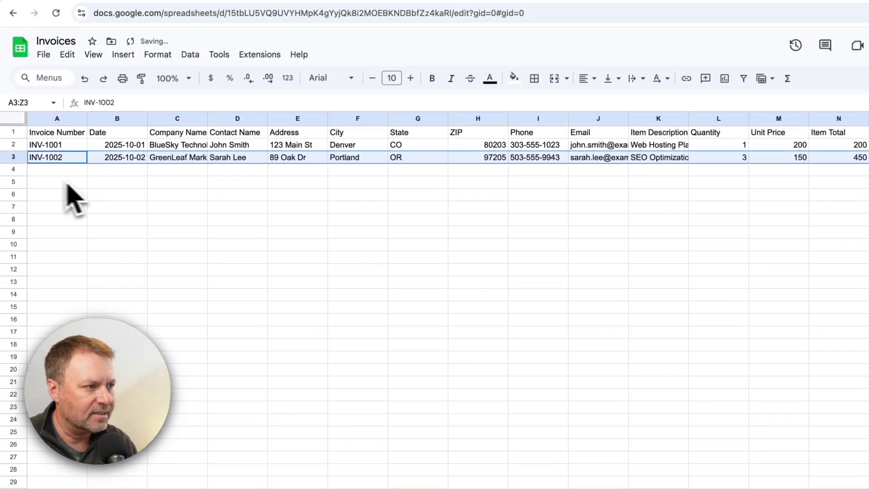
key("Down")
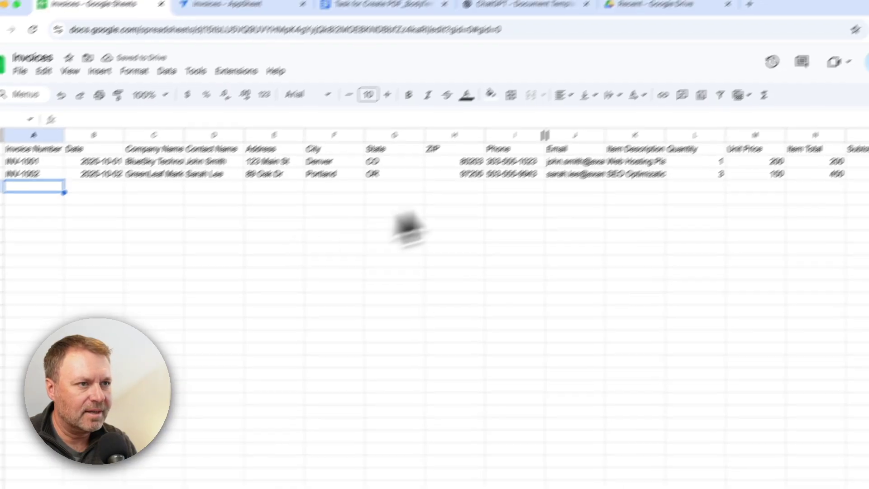
Step: Switch to Google Drive, refresh the recent files and open the generated INV-1002.pdf
left_click(605, 37)
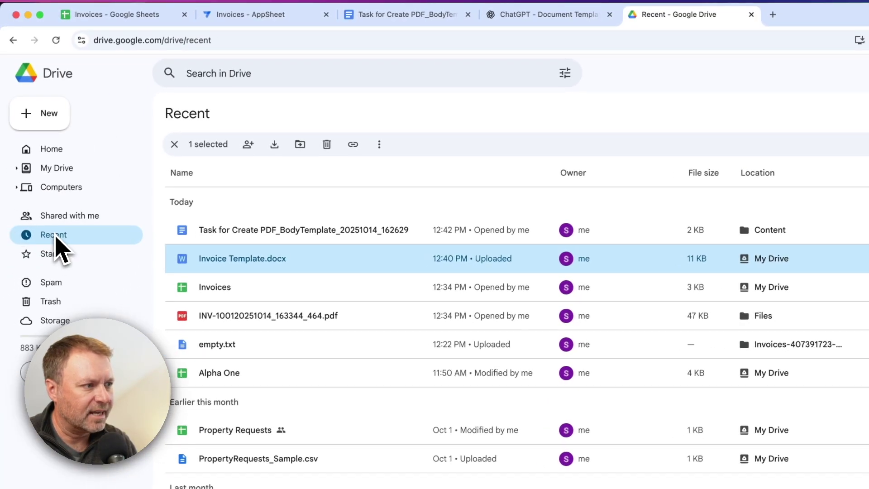
left_click(56, 236)
left_click(57, 237)
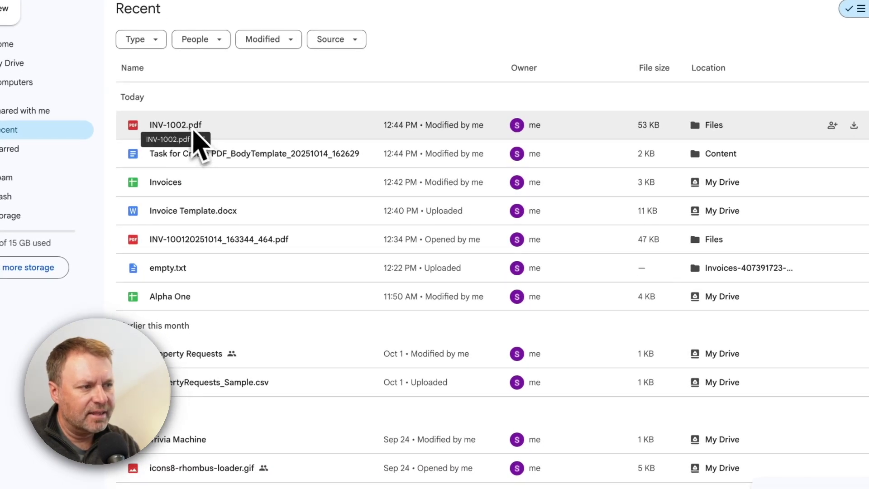
double_click(182, 131)
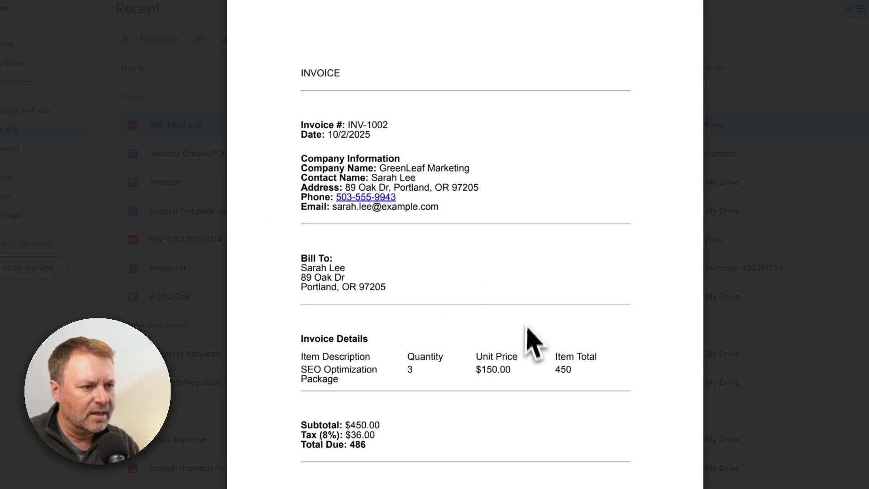
Step: Review the generated INV-1002.pdf from the invoice details to the end, then close its Google Drive tab
scroll(543, 376, "down", 5)
scroll(538, 371, "down", 9)
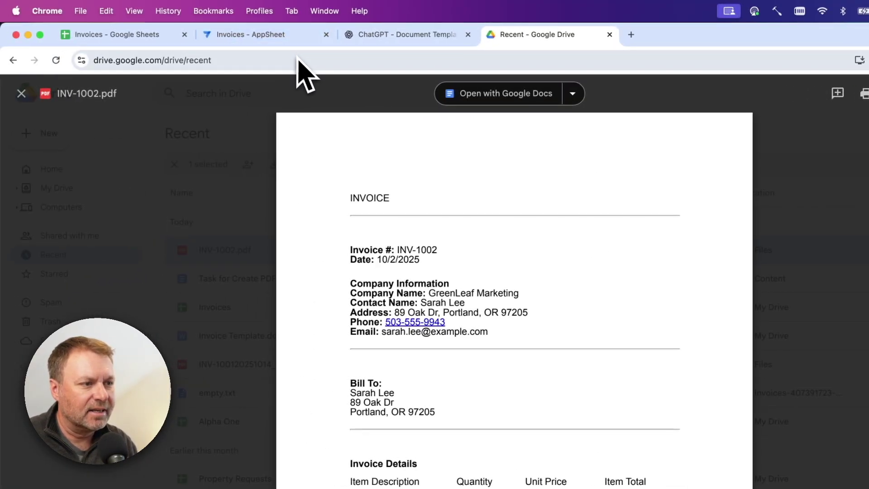
key("super+w")
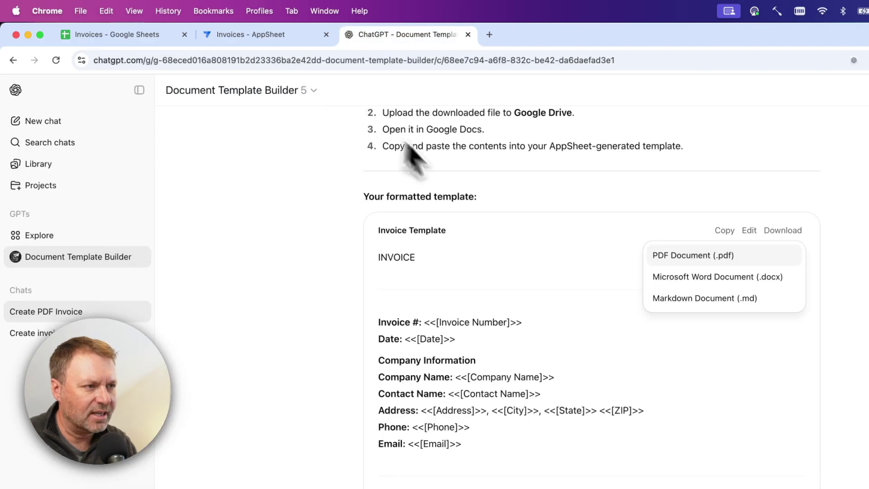
Step: Switch to AppSheet, open the Invoices app's Information settings and select the whole Default app folder path
left_click(253, 37)
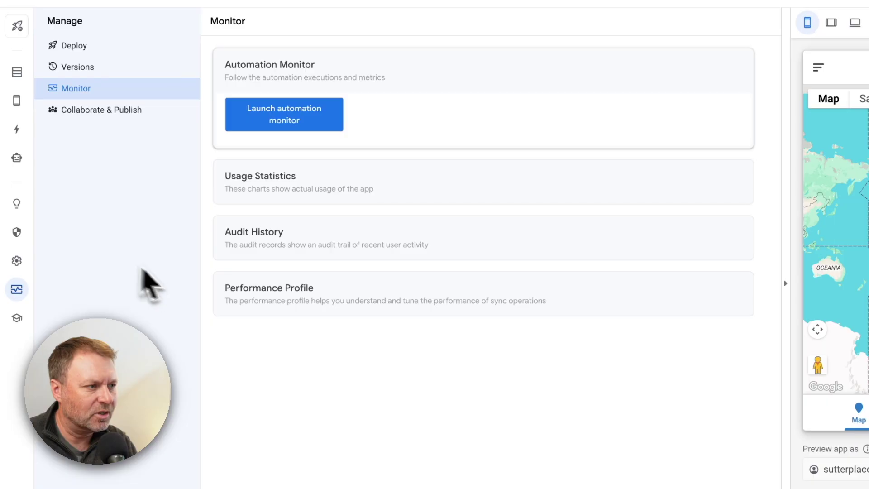
left_click(16, 262)
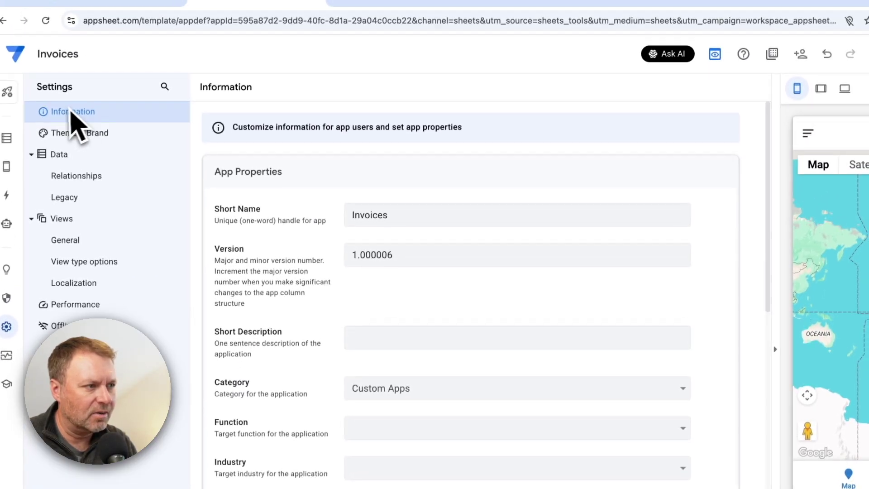
scroll(317, 314, "down", 6)
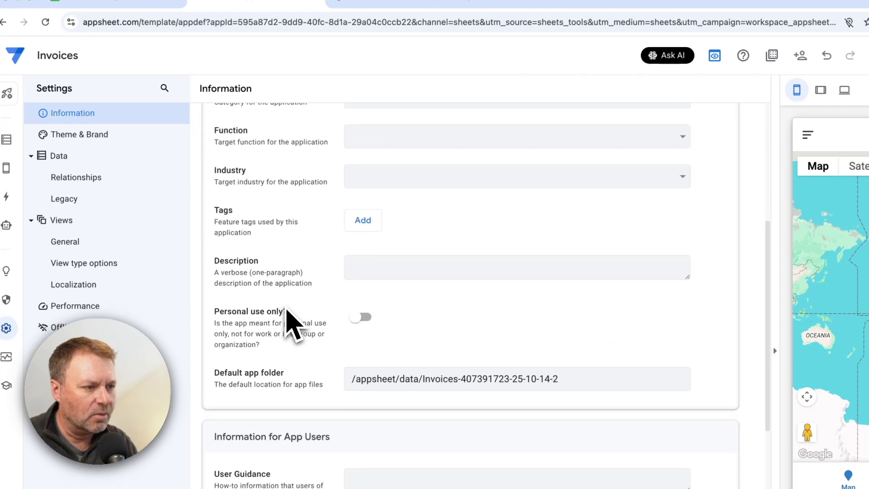
scroll(287, 315, "down", 1)
scroll(285, 316, "down", 3)
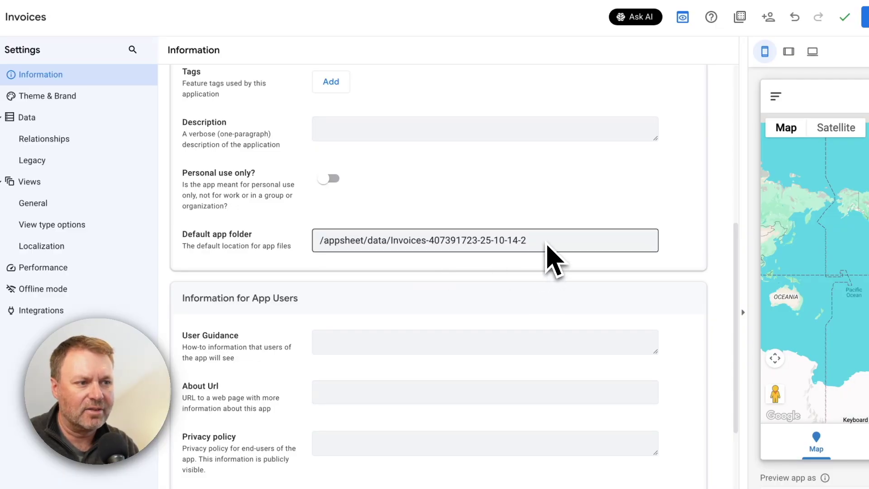
left_click_drag(548, 247, 494, 259)
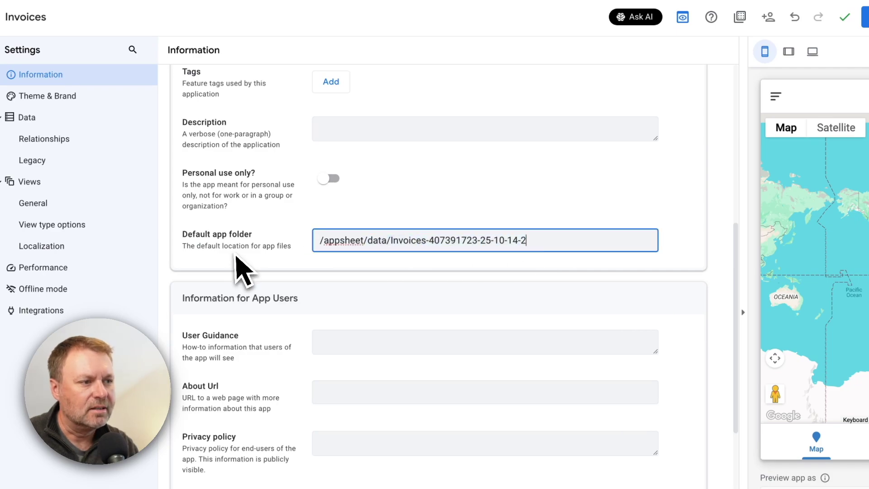
key("ctrl+a")
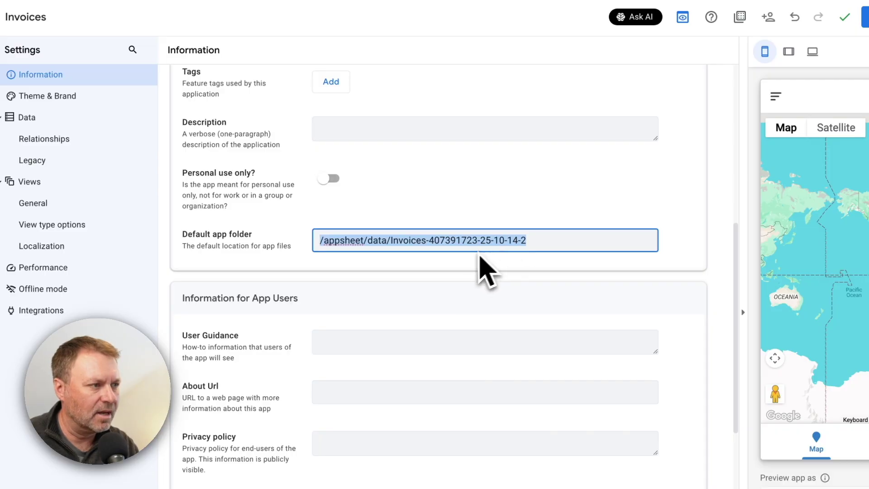
Step: Go to drive.google.com in the current browser tab, confirming to leave the AppSheet editor
key("super+l")
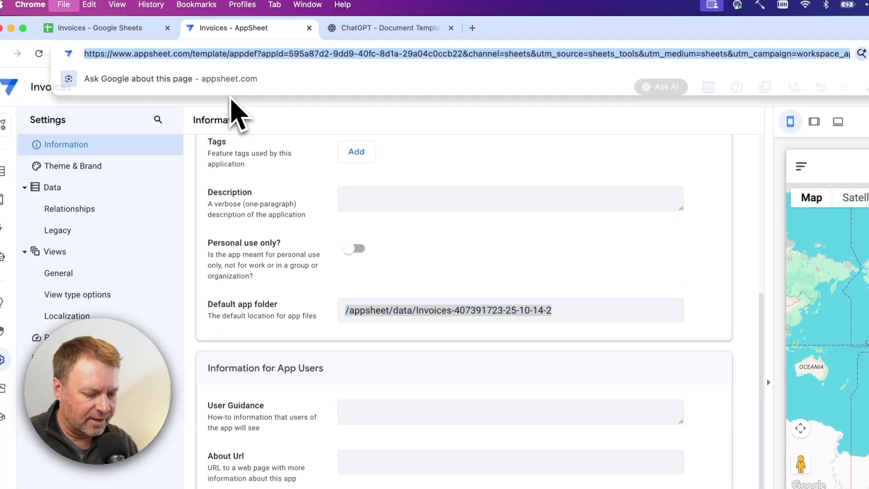
type("drive.google.com")
key("Return")
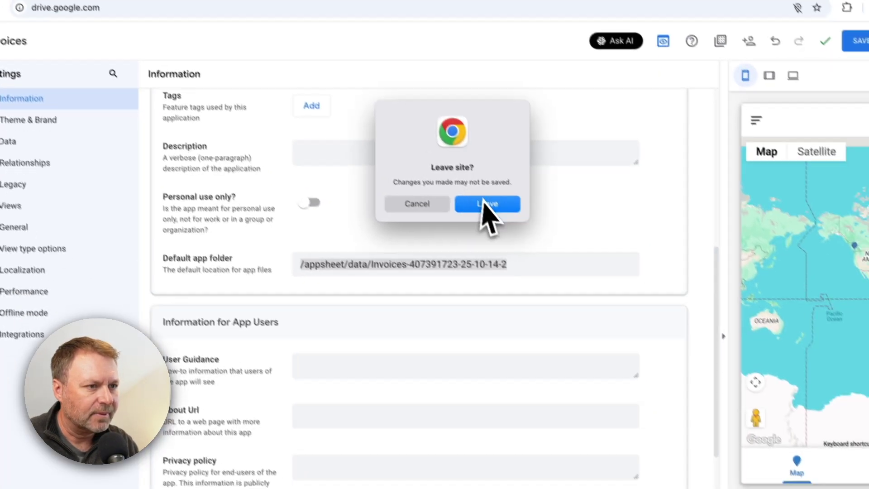
left_click(531, 250)
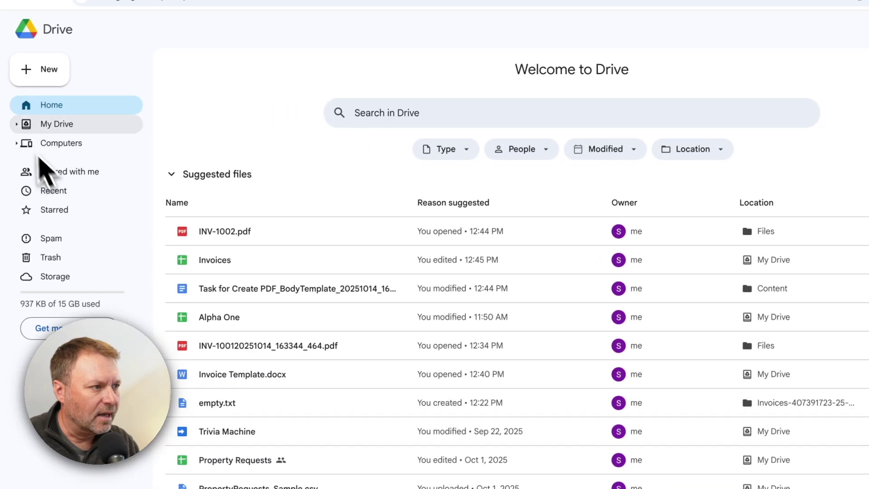
Step: Under My Drive, browse through appsheet and data into the Invoices app folder and open its Files folder
left_click(16, 124)
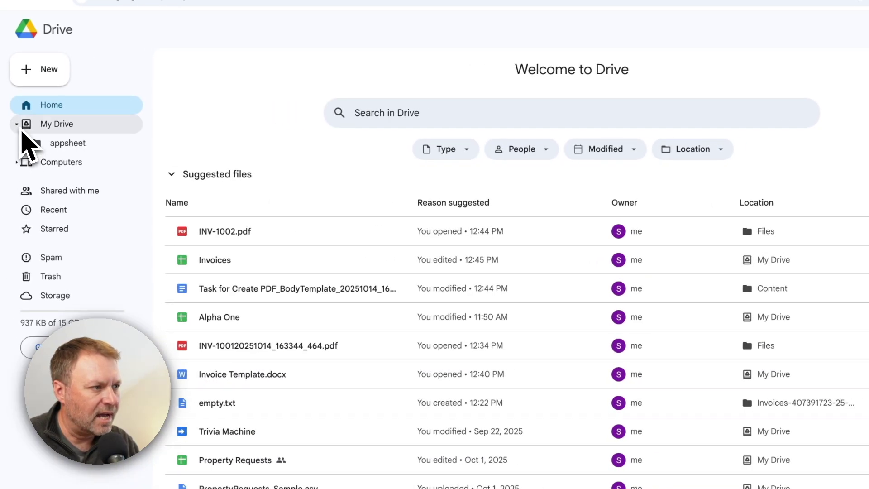
left_click(26, 143)
left_click(43, 163)
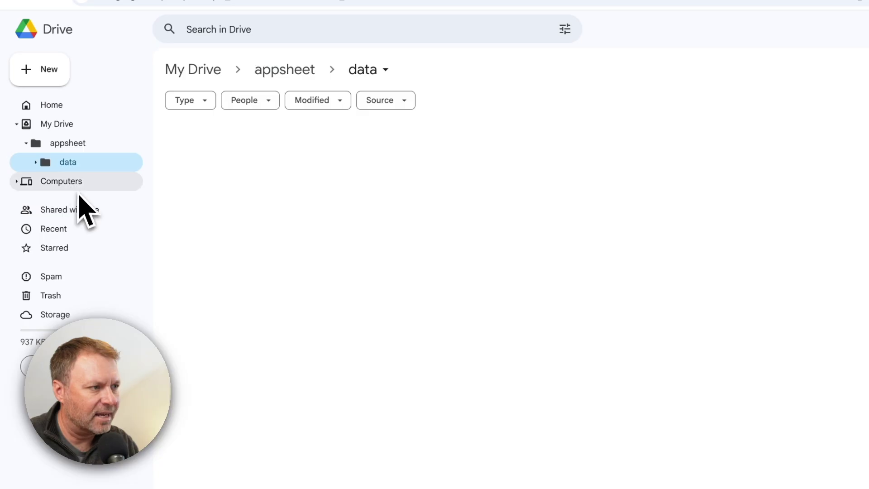
double_click(224, 167)
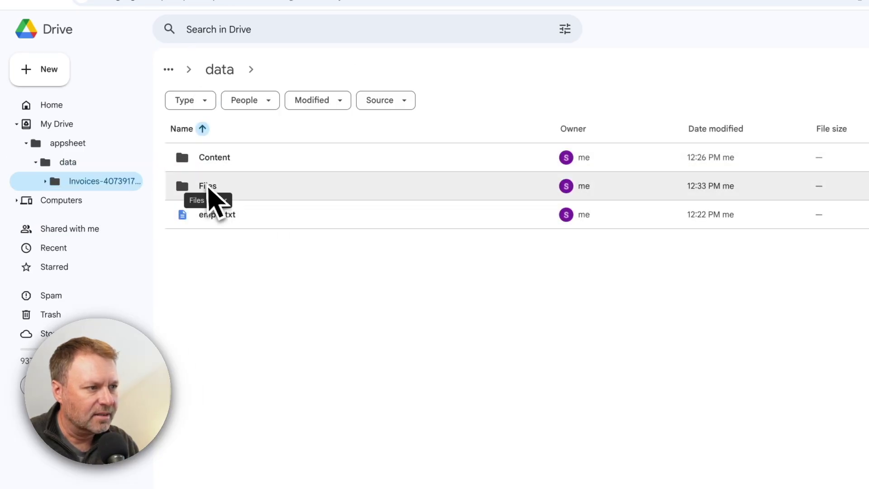
double_click(213, 192)
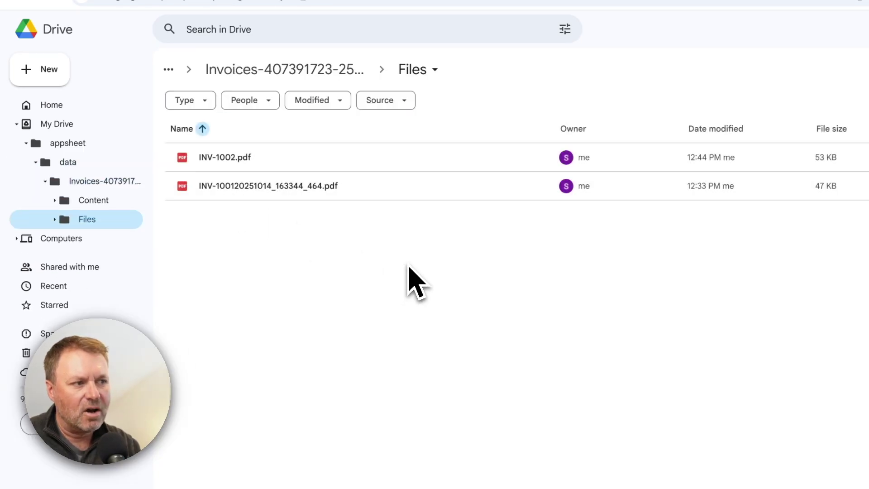